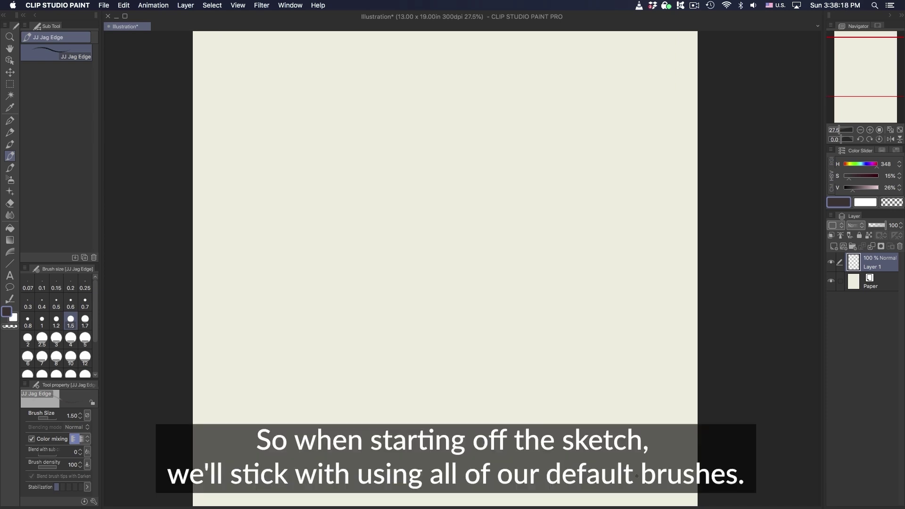
Step: Choose a pencil for sketching, trying the Darker pencil and settling on the Rough pencil
{"action": "key", "text": "p"}
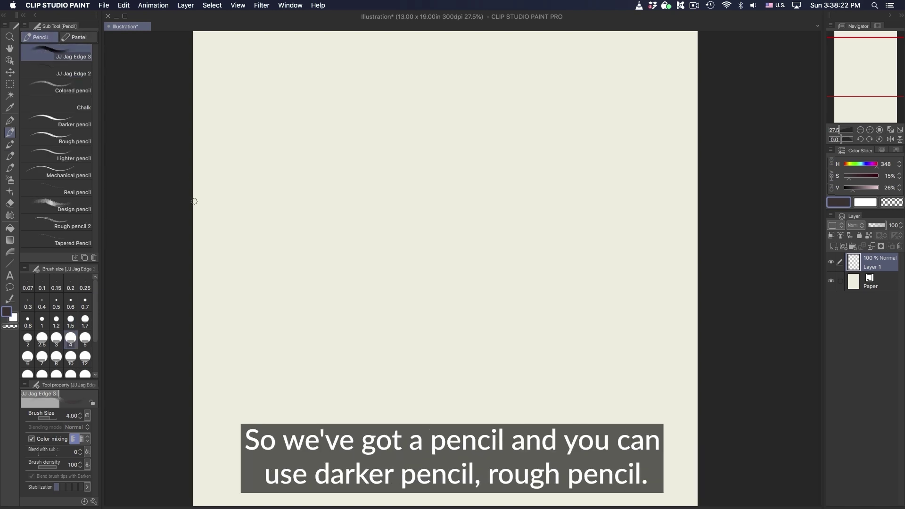
{"action": "left_click", "coordinate": [56, 122]}
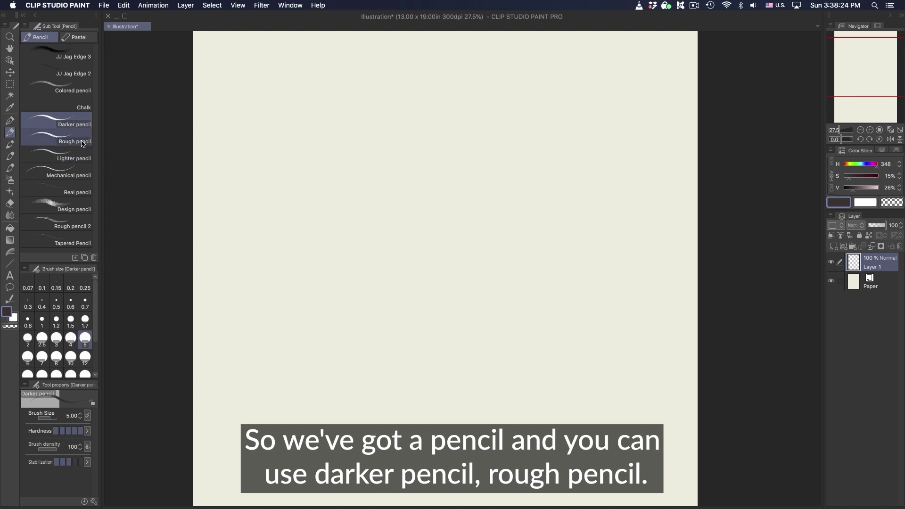
{"action": "left_click", "coordinate": [57, 138]}
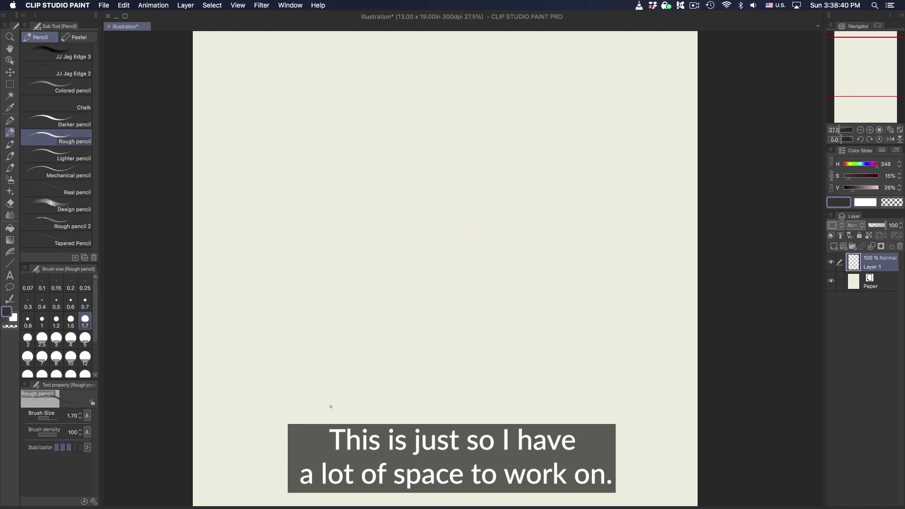
Step: Sketch a large loose oval across most of the canvas with the Rough pencil and clear the layer
{"action": "left_click_drag", "start_coordinate": [478, 330], "coordinate": [469, 354]}
{"action": "left_click", "coordinate": [489, 377], "text": "alt"}
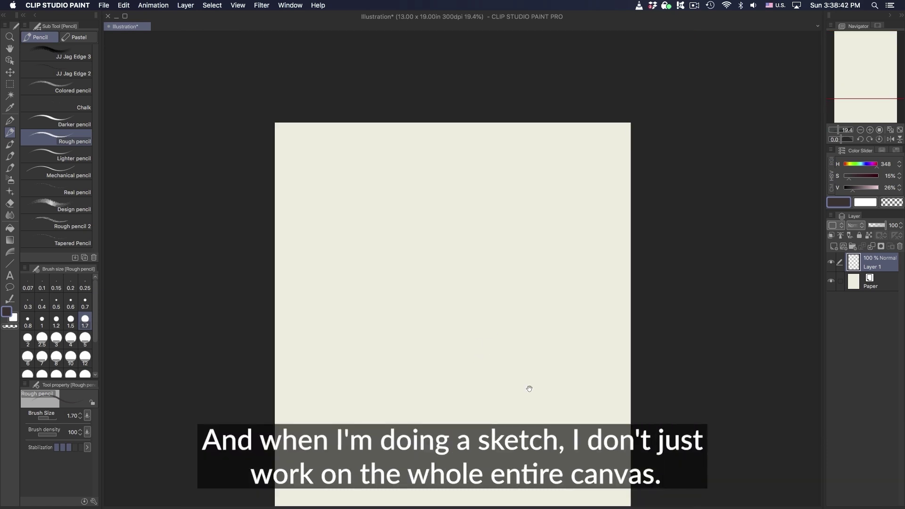
{"action": "left_click_drag", "start_coordinate": [532, 387], "coordinate": [493, 260]}
{"action": "left_click_drag", "start_coordinate": [344, 101], "coordinate": [320, 346]}
{"action": "left_click_drag", "start_coordinate": [389, 92], "coordinate": [394, 406]}
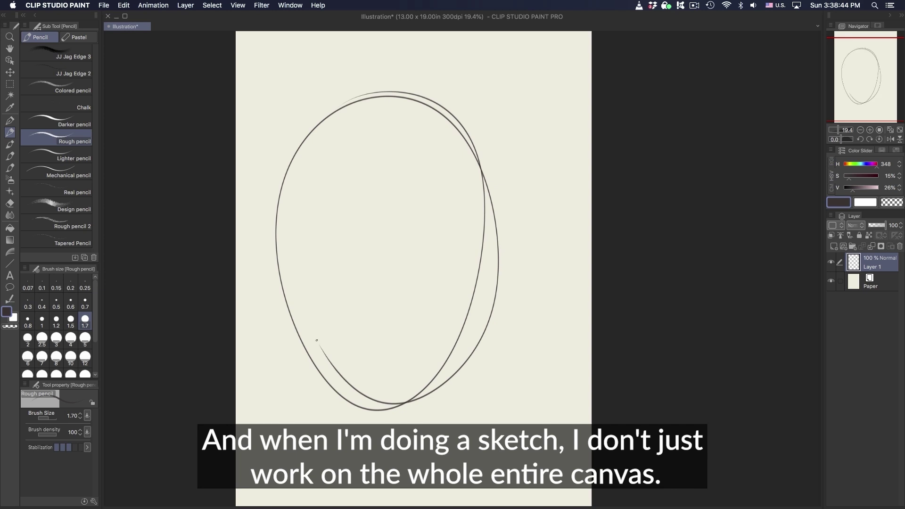
{"action": "key", "text": "Delete"}
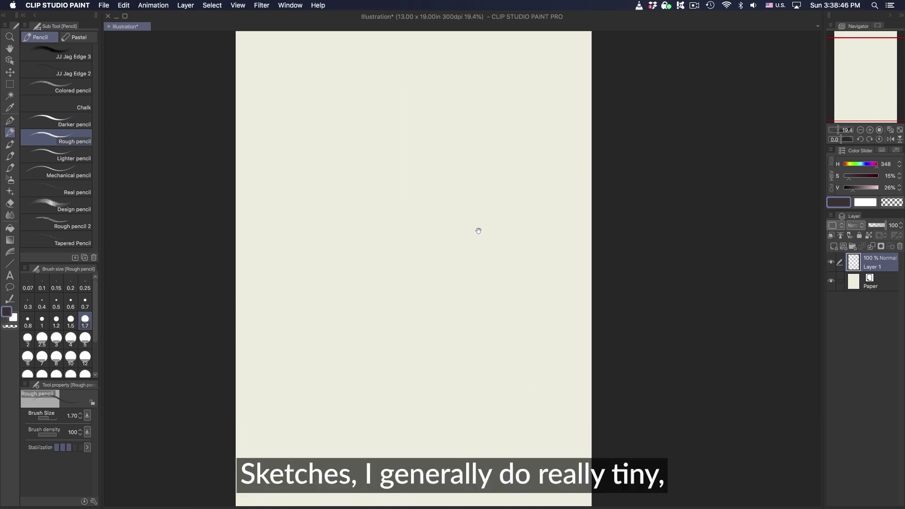
Step: Sketch a tiny upright rectangle as a thumbnail frame in the upper part of the canvas with the Rough pencil
{"action": "scroll", "coordinate": [491, 244], "scroll_direction": "up", "scroll_amount": 2}
{"action": "scroll", "coordinate": [443, 158], "scroll_direction": "up", "scroll_amount": 5}
{"action": "left_click_drag", "start_coordinate": [338, 184], "coordinate": [347, 380]}
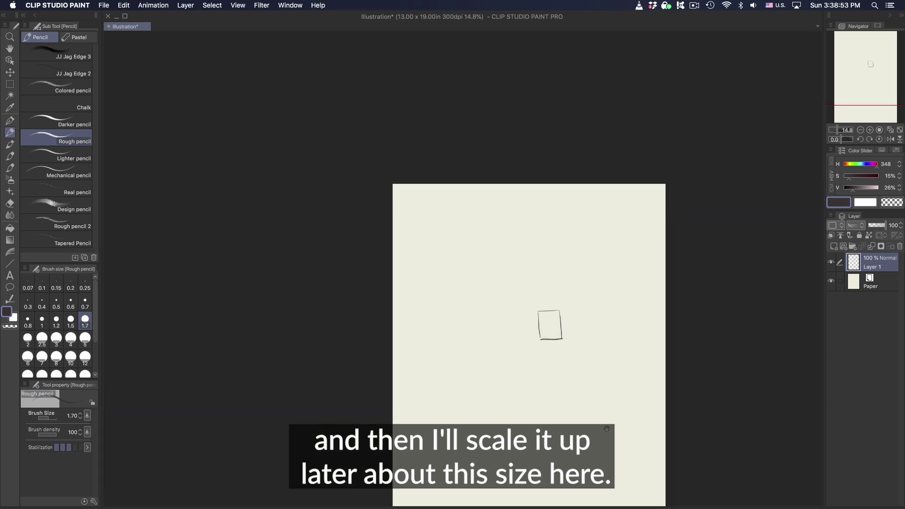
{"action": "scroll", "coordinate": [607, 429], "scroll_direction": "down", "scroll_amount": 5}
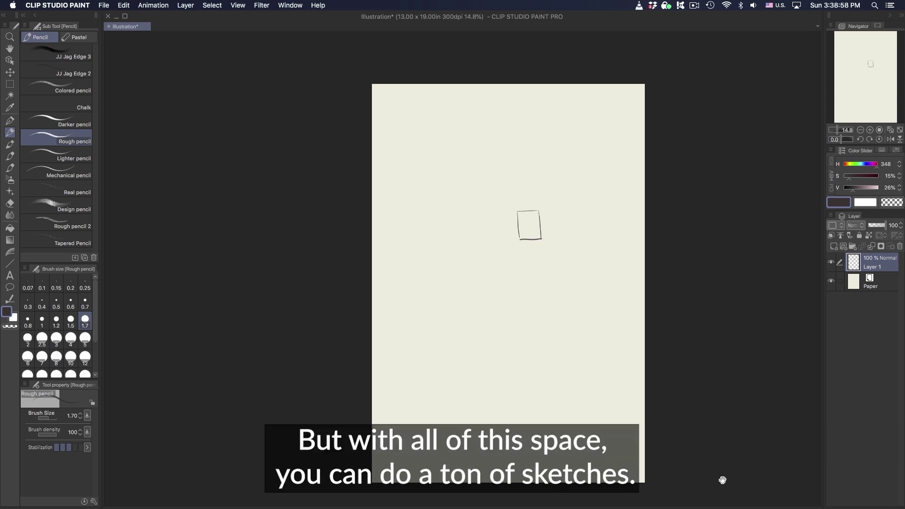
Step: Try a diagonal cross and a test stroke inside the thumbnail frame, inspect the line quality up close, and undo the marks
{"action": "scroll", "coordinate": [551, 185], "scroll_direction": "up", "scroll_amount": 5}
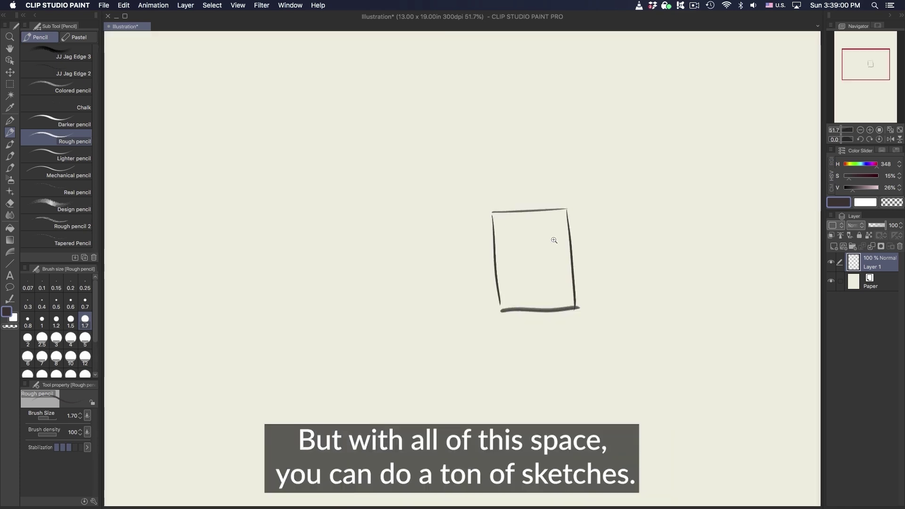
{"action": "left_click_drag", "start_coordinate": [563, 213], "coordinate": [511, 306]}
{"action": "left_click_drag", "start_coordinate": [508, 228], "coordinate": [573, 309]}
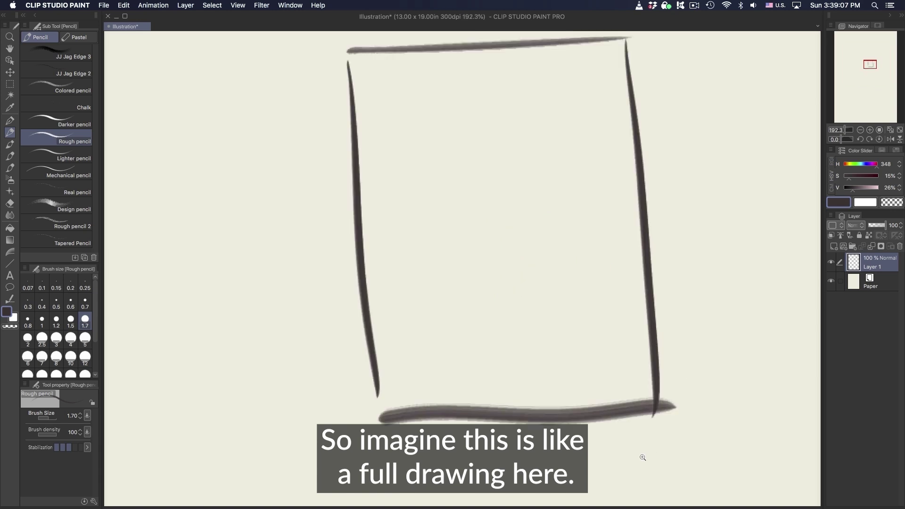
{"action": "scroll", "coordinate": [582, 378], "scroll_direction": "up", "scroll_amount": 3}
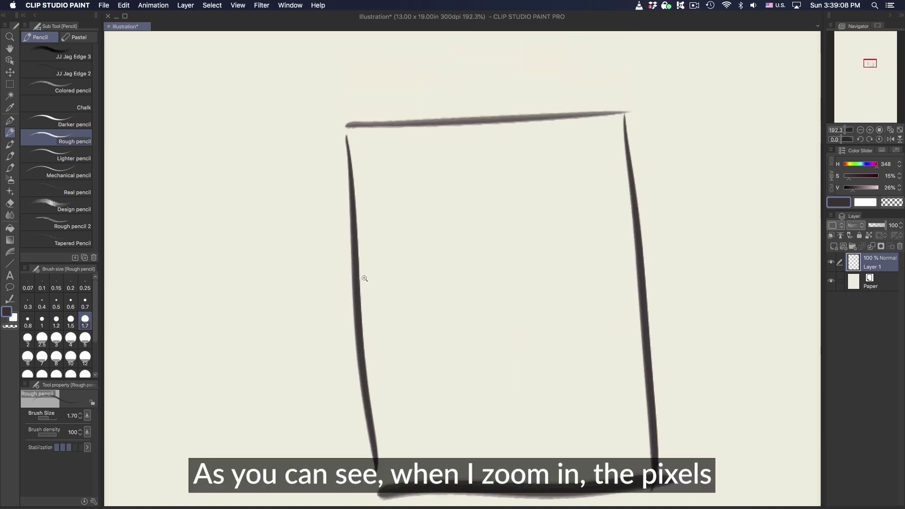
{"action": "scroll", "coordinate": [364, 278], "scroll_direction": "up", "scroll_amount": 3}
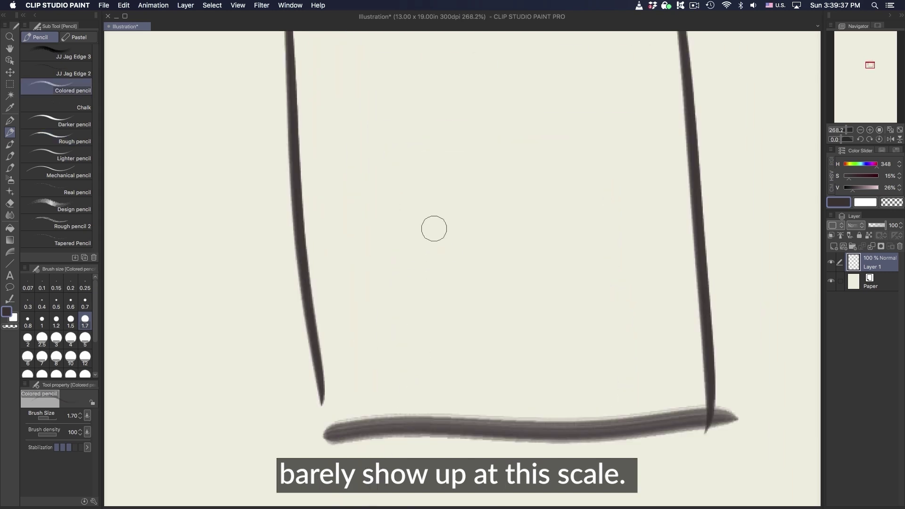
{"action": "left_click_drag", "start_coordinate": [433, 188], "coordinate": [505, 307]}
{"action": "key", "text": "super+z"}
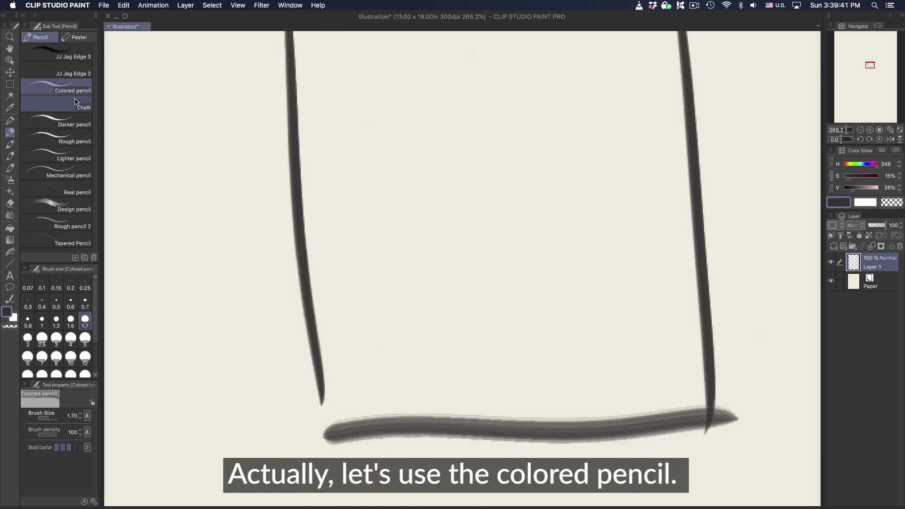
Step: Switch to the Colored pencil and reduce its brush size to 0.40
{"action": "key", "text": "bracketleft"}
{"action": "key", "text": "bracketleft"}
{"action": "key", "text": "bracketleft"}
{"action": "key", "text": "bracketleft"}
{"action": "key", "text": "bracketleft"}
{"action": "key", "text": "bracketleft"}
{"action": "key", "text": "bracketleft"}
{"action": "key", "text": "bracketleft"}
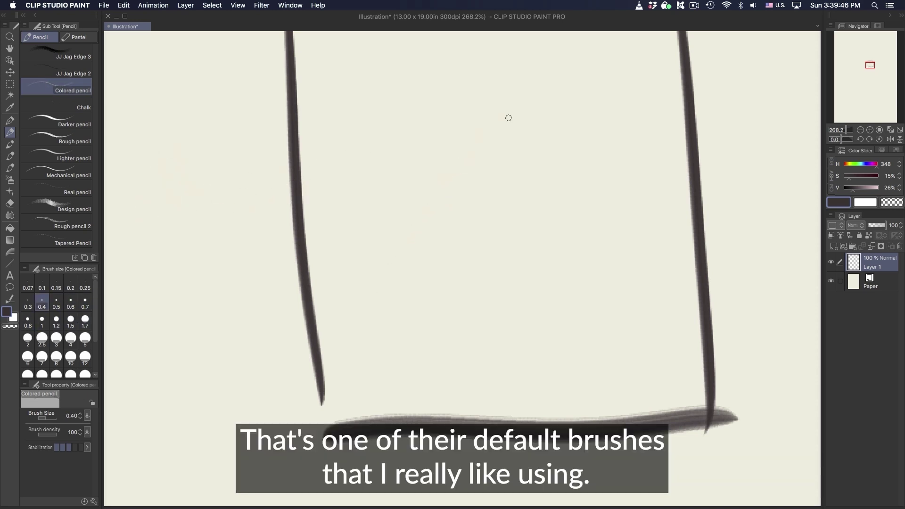
Step: Scribble zigzag and shaded test strokes inside the frame with the Colored pencil, undoing the unwanted ones and using size 0.25
{"action": "mouse_move", "coordinate": [485, 167]}
{"action": "left_mouse_down"}
{"action": "mouse_move", "coordinate": [515, 191]}
{"action": "mouse_move", "coordinate": [459, 318]}
{"action": "left_mouse_up"}
{"action": "key", "text": "super+z"}
{"action": "mouse_move", "coordinate": [471, 111]}
{"action": "left_mouse_down"}
{"action": "mouse_move", "coordinate": [447, 155]}
{"action": "mouse_move", "coordinate": [420, 300]}
{"action": "left_mouse_up"}
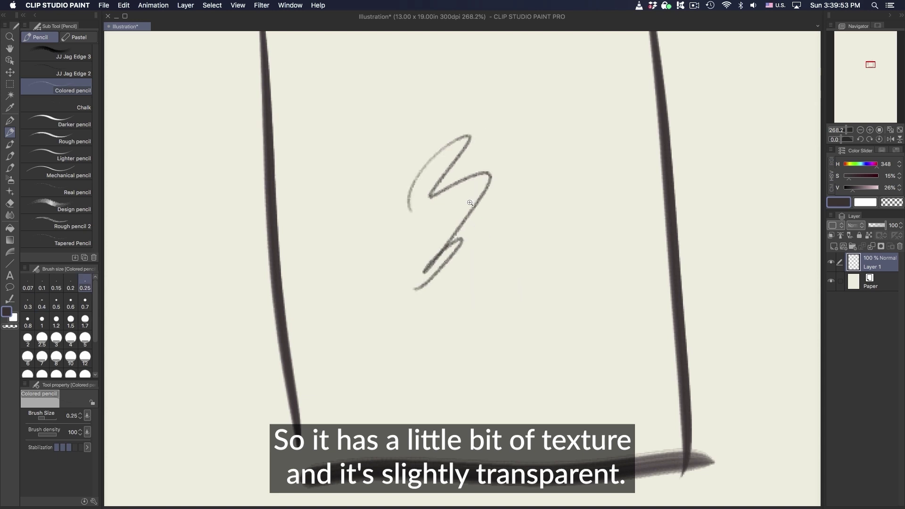
{"action": "mouse_move", "coordinate": [473, 201]}
{"action": "left_mouse_down"}
{"action": "mouse_move", "coordinate": [521, 200]}
{"action": "mouse_move", "coordinate": [490, 189]}
{"action": "mouse_move", "coordinate": [458, 234]}
{"action": "left_mouse_up"}
{"action": "key", "text": "super+z"}
{"action": "mouse_move", "coordinate": [500, 183]}
{"action": "left_mouse_down"}
{"action": "mouse_move", "coordinate": [451, 234]}
{"action": "mouse_move", "coordinate": [493, 184]}
{"action": "mouse_move", "coordinate": [446, 228]}
{"action": "mouse_move", "coordinate": [525, 159]}
{"action": "left_mouse_up"}
{"action": "key", "text": "super+z"}
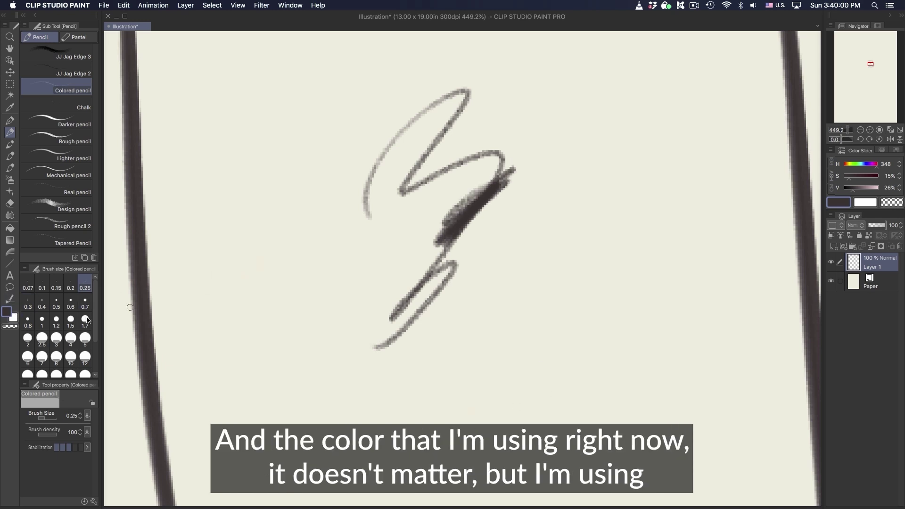
Step: Set the main drawing color to a dark desaturated brown with hue 1, saturation 31% and value 26%
{"action": "left_click", "coordinate": [9, 311]}
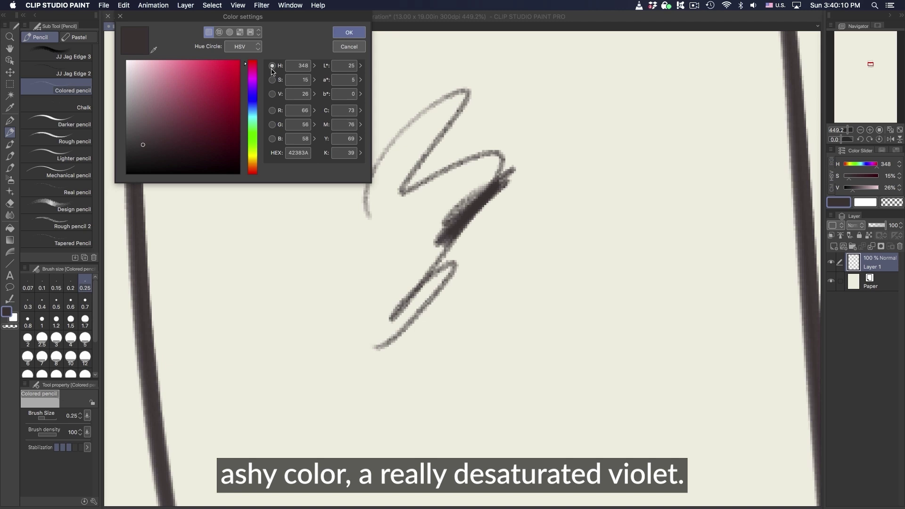
{"action": "left_click_drag", "start_coordinate": [253, 62], "coordinate": [254, 174]}
{"action": "left_click_drag", "start_coordinate": [254, 174], "coordinate": [254, 174]}
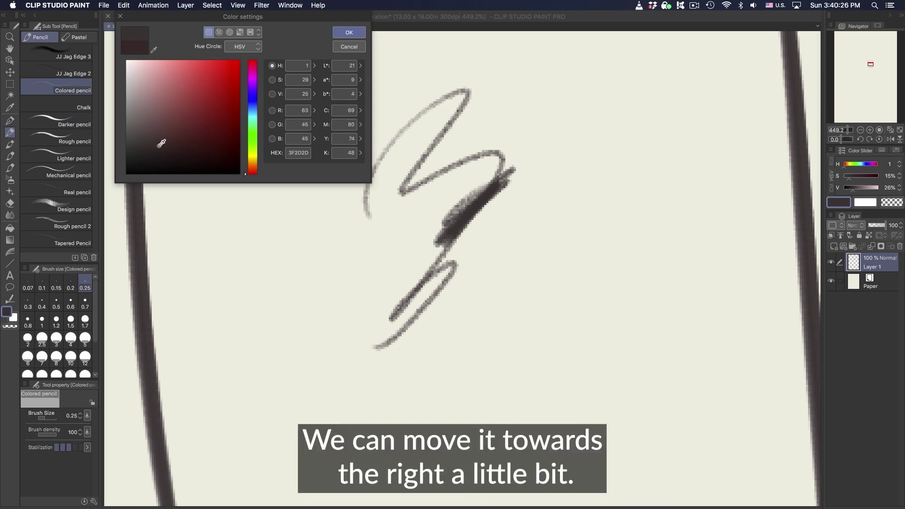
{"action": "left_click_drag", "start_coordinate": [159, 145], "coordinate": [161, 145]}
{"action": "left_click", "coordinate": [362, 33]}
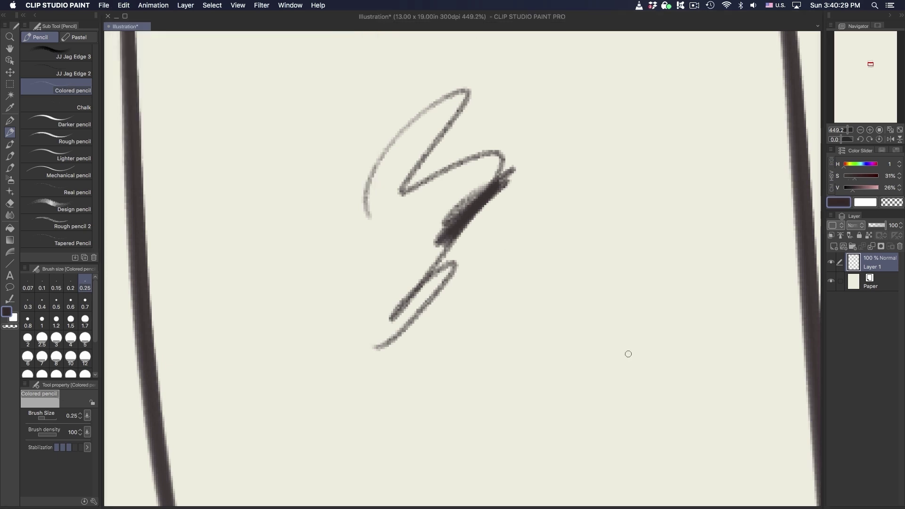
Step: Try a zigzag stroke in the new color beside the scribble and a clearing of the whole layer, undoing both
{"action": "scroll", "coordinate": [558, 328], "scroll_direction": "down", "scroll_amount": 3}
{"action": "scroll", "coordinate": [544, 255], "scroll_direction": "right", "scroll_amount": 2}
{"action": "mouse_move", "coordinate": [501, 247]}
{"action": "left_mouse_down"}
{"action": "mouse_move", "coordinate": [558, 289]}
{"action": "mouse_move", "coordinate": [481, 366]}
{"action": "left_mouse_up"}
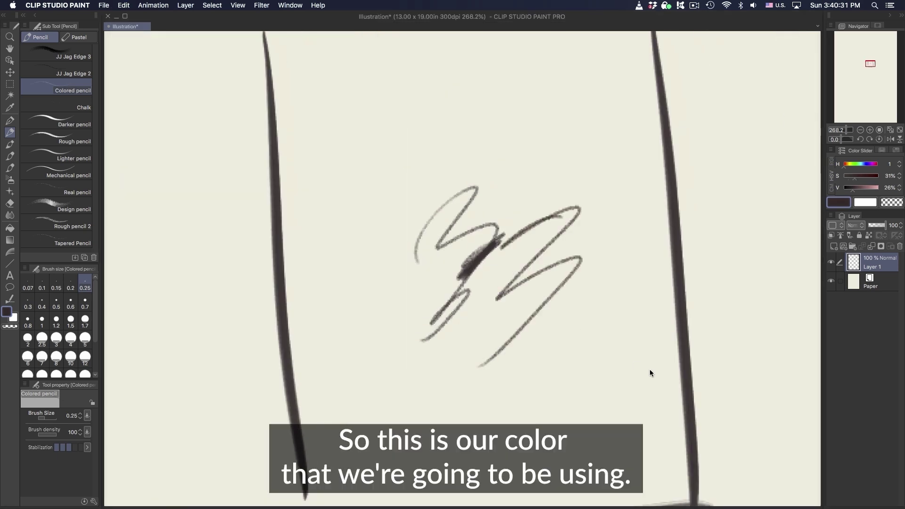
{"action": "key", "text": "super+z"}
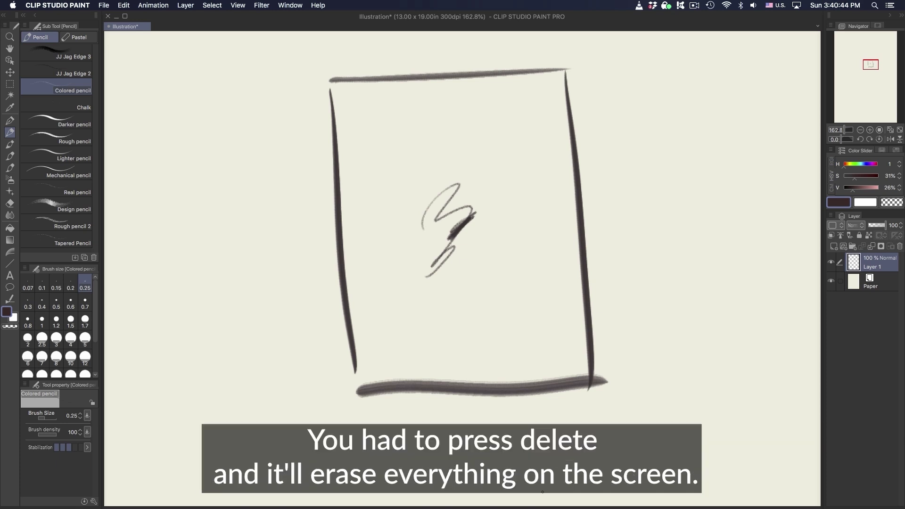
{"action": "key", "text": "Delete"}
{"action": "key", "text": "super+z"}
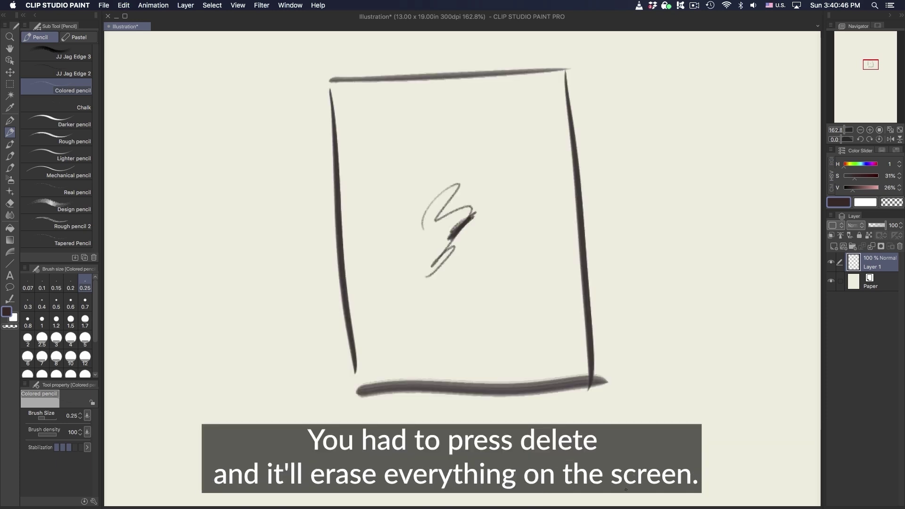
Step: Select the thumbnail frame and its scribble by drawing a Lasso selection around them
{"action": "key", "text": "m"}
{"action": "scroll", "coordinate": [622, 306], "scroll_direction": "down", "scroll_amount": 2}
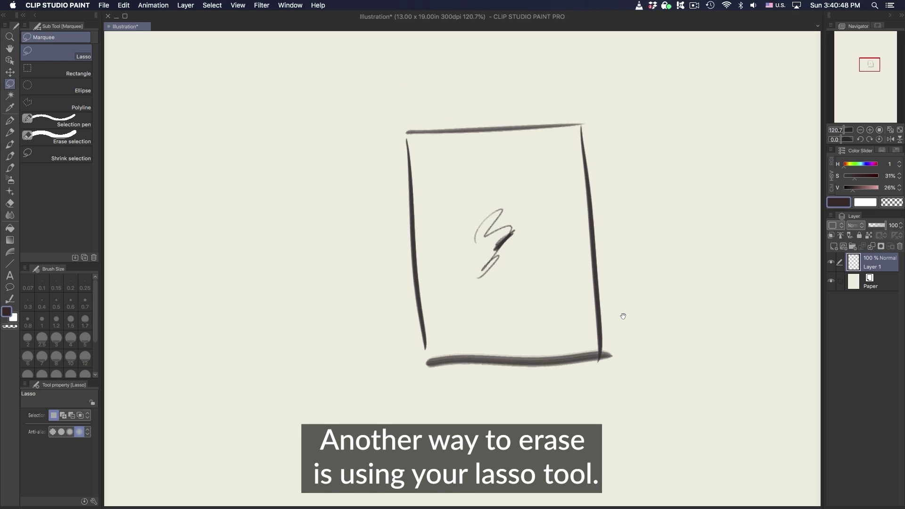
{"action": "left_click_drag", "start_coordinate": [648, 285], "coordinate": [630, 332]}
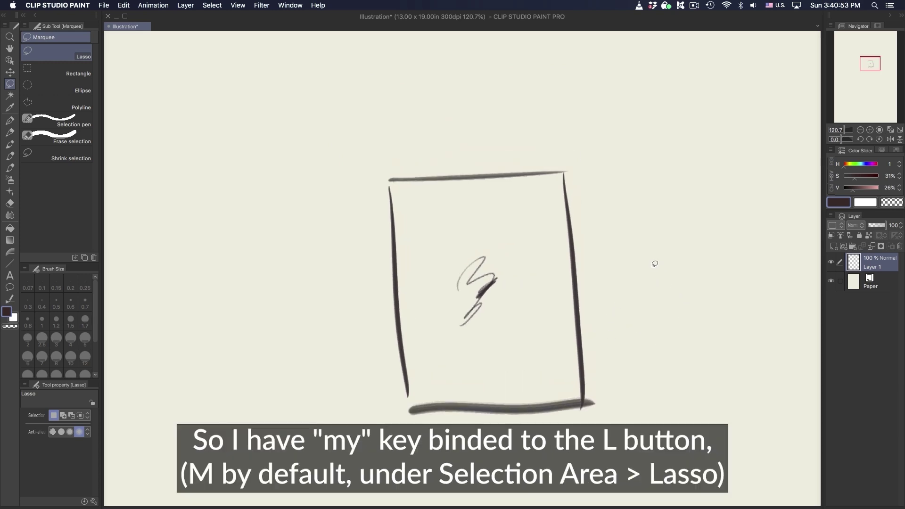
{"action": "mouse_move", "coordinate": [571, 136]}
{"action": "left_mouse_down"}
{"action": "mouse_move", "coordinate": [339, 165]}
{"action": "mouse_move", "coordinate": [335, 403]}
{"action": "mouse_move", "coordinate": [457, 456]}
{"action": "mouse_move", "coordinate": [592, 443]}
{"action": "left_mouse_up"}
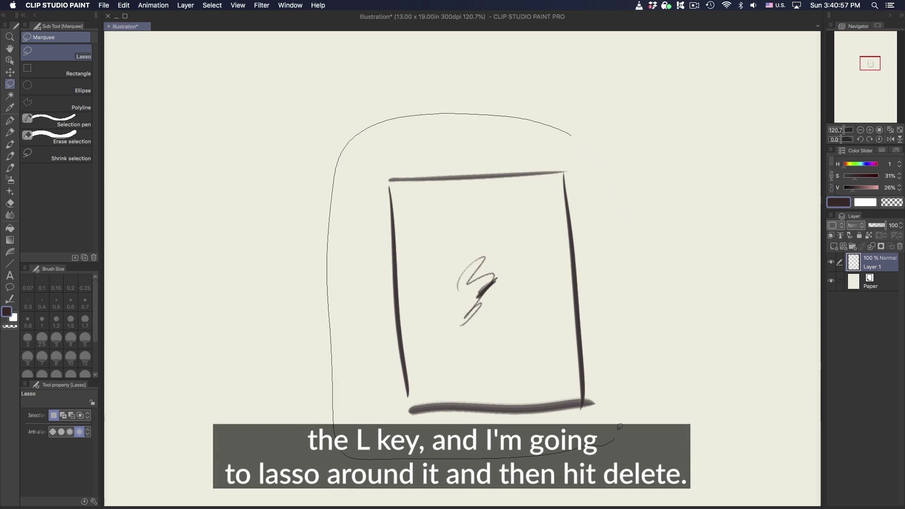
{"action": "left_click_drag", "start_coordinate": [598, 177], "coordinate": [587, 142]}
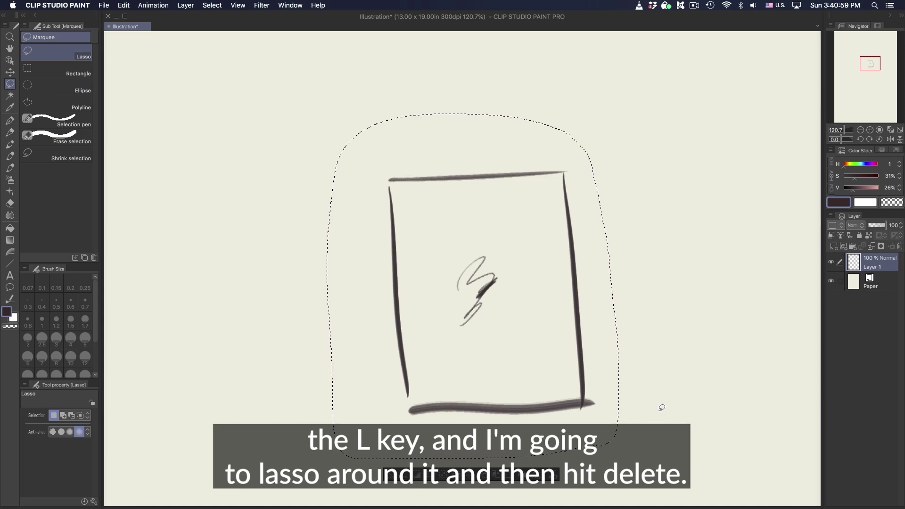
Step: Try clearing the artwork inside the lasso selection and undo the clearing
{"action": "key", "text": "Delete"}
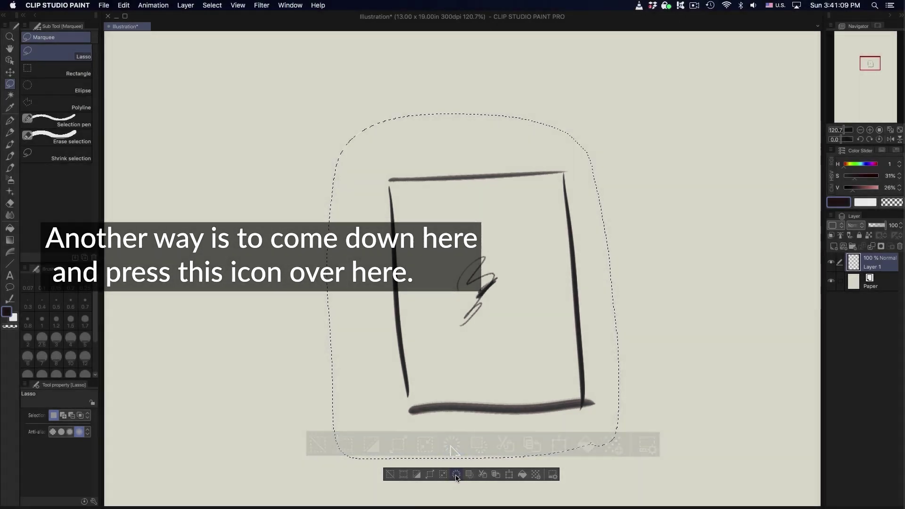
{"action": "left_click", "coordinate": [456, 476]}
{"action": "key", "text": "super+z"}
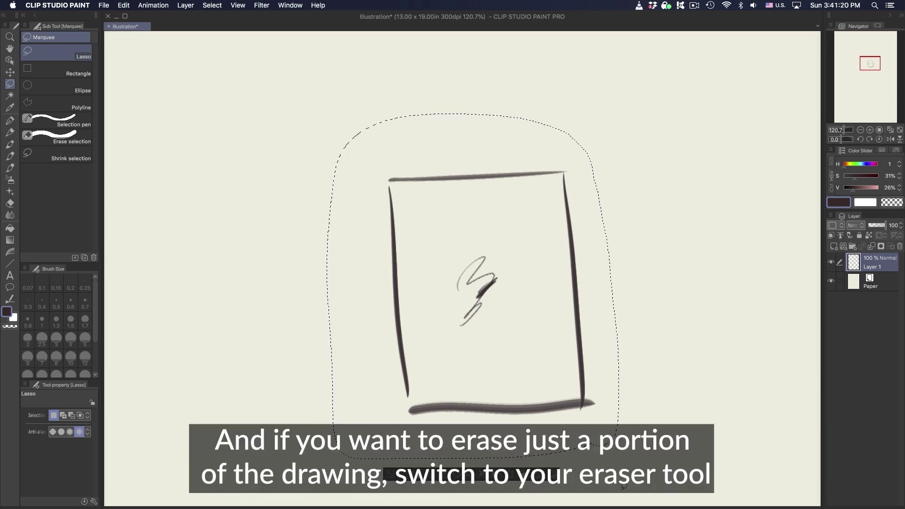
Step: Erase the frame and scribble with the Hard eraser, and paint a dense brown hatched patch inside the selection with the JJ Jag Edge brush
{"action": "key", "text": "e"}
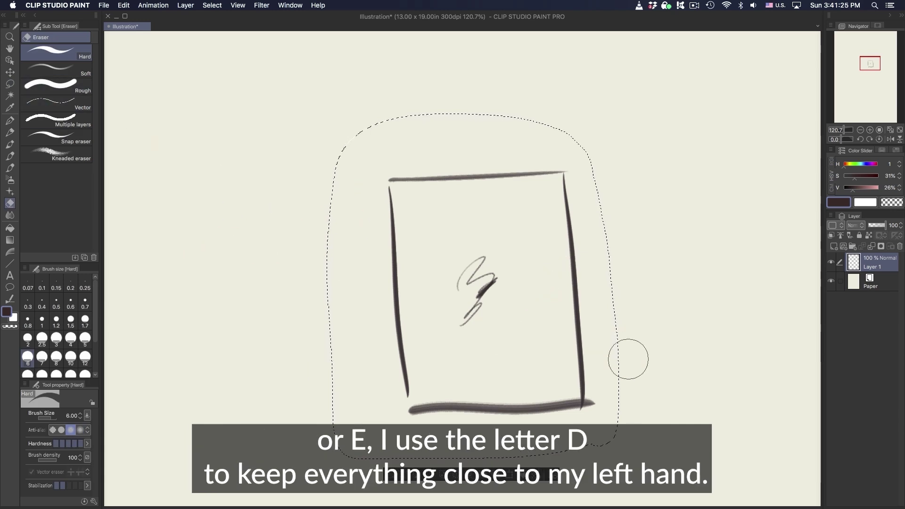
{"action": "mouse_move", "coordinate": [550, 314]}
{"action": "left_mouse_down"}
{"action": "mouse_move", "coordinate": [372, 338]}
{"action": "mouse_move", "coordinate": [394, 348]}
{"action": "mouse_move", "coordinate": [517, 261]}
{"action": "mouse_move", "coordinate": [532, 281]}
{"action": "mouse_move", "coordinate": [594, 258]}
{"action": "mouse_move", "coordinate": [597, 291]}
{"action": "mouse_move", "coordinate": [547, 342]}
{"action": "mouse_move", "coordinate": [404, 286]}
{"action": "left_mouse_up"}
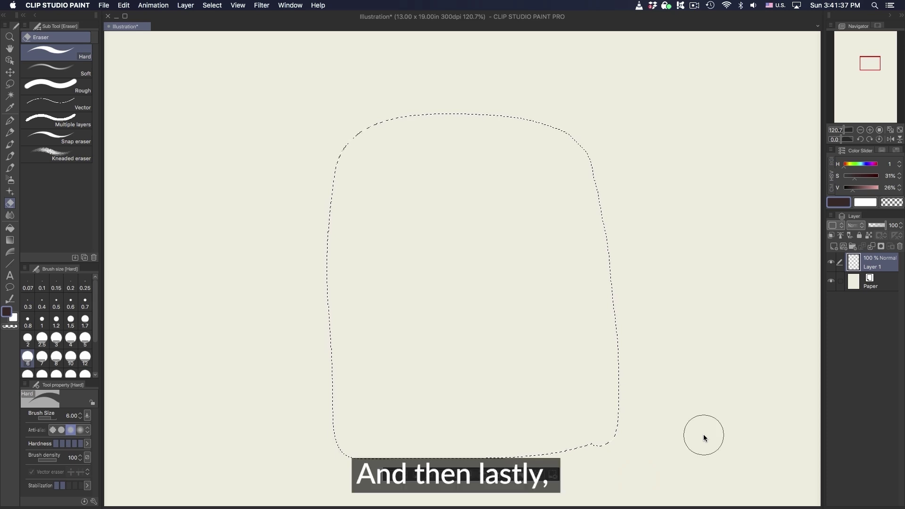
{"action": "key", "text": "b"}
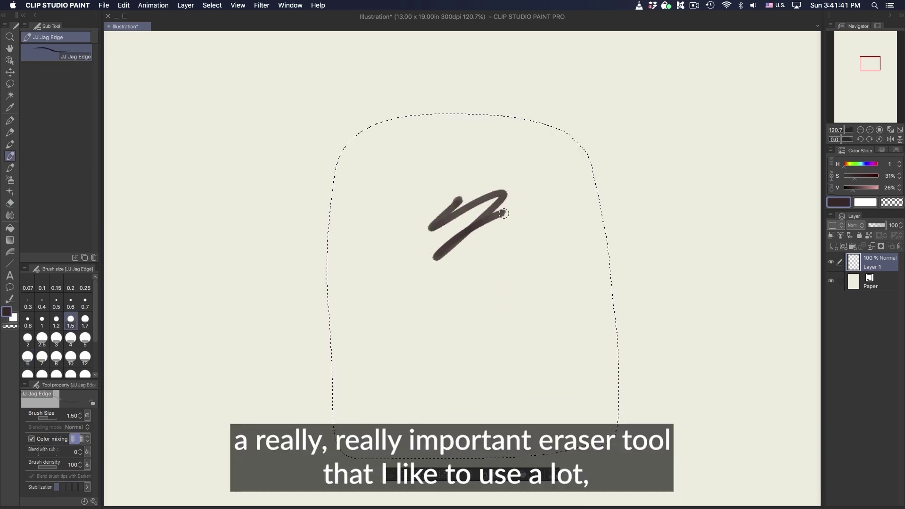
{"action": "left_click_drag", "start_coordinate": [485, 252], "coordinate": [461, 242]}
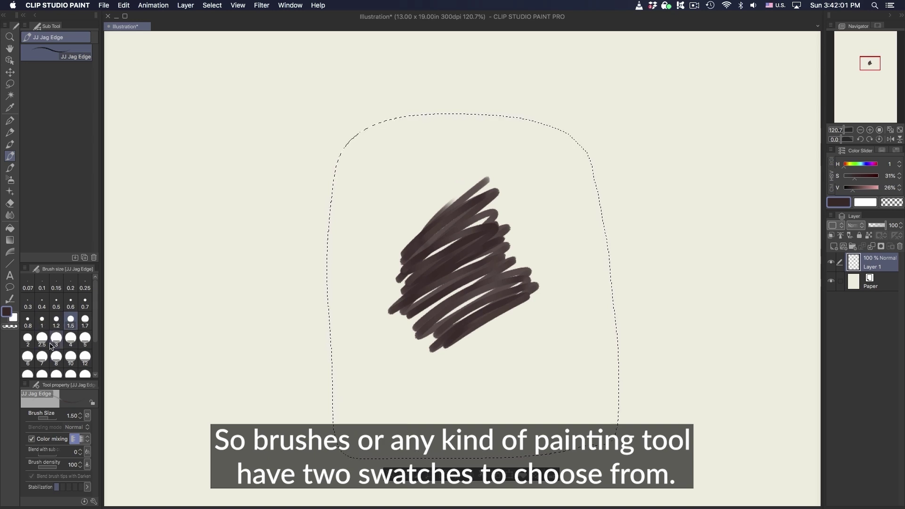
Step: Toggle repeatedly between the brown main color and the white sub color, ending on white
{"action": "left_click", "coordinate": [16, 316]}
{"action": "key", "text": "x"}
{"action": "key", "text": "x"}
{"action": "key", "text": "x"}
{"action": "key", "text": "x"}
{"action": "key", "text": "x"}
{"action": "key", "text": "x"}
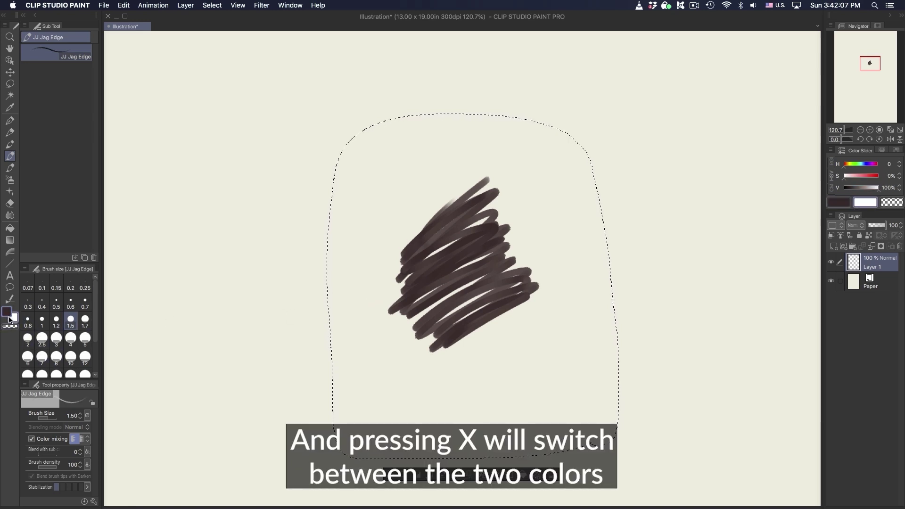
{"action": "key", "text": "x"}
{"action": "key", "text": "x"}
{"action": "key", "text": "x"}
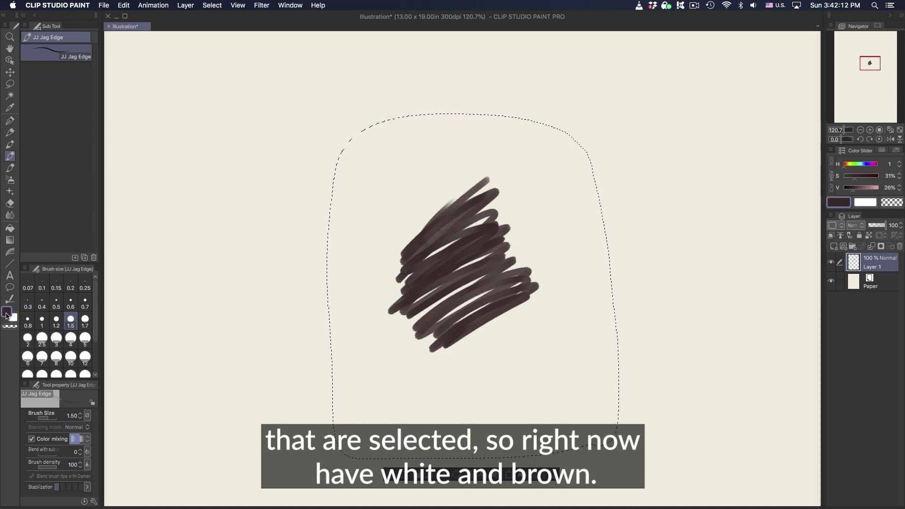
{"action": "key", "text": "x"}
{"action": "key", "text": "x"}
{"action": "key", "text": "x"}
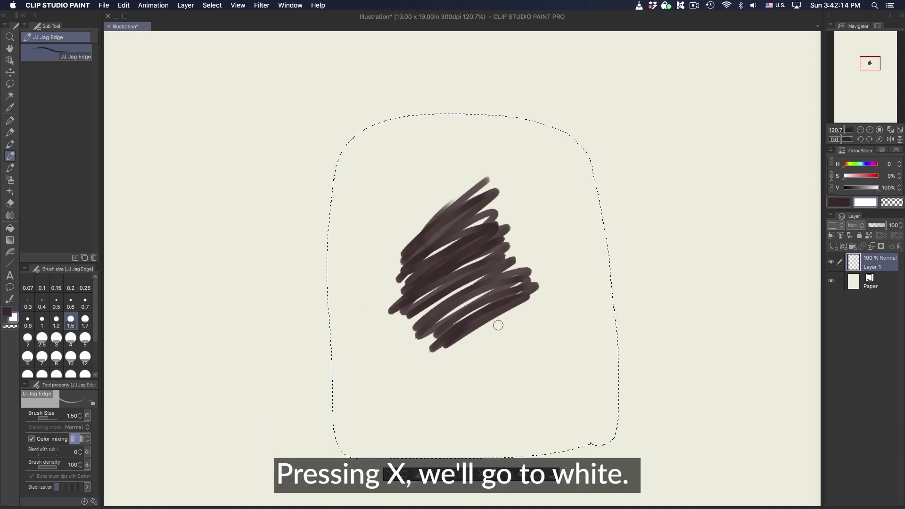
Step: Paint white strokes over the lower edge of the patch and brown strokes over its upper part
{"action": "mouse_move", "coordinate": [485, 330]}
{"action": "left_mouse_down"}
{"action": "mouse_move", "coordinate": [490, 309]}
{"action": "mouse_move", "coordinate": [521, 311]}
{"action": "mouse_move", "coordinate": [477, 342]}
{"action": "left_mouse_up"}
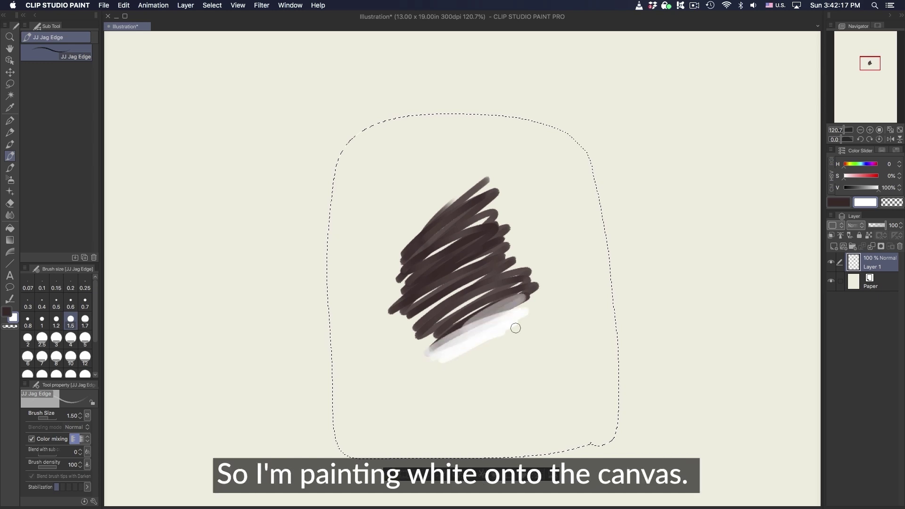
{"action": "key", "text": "x"}
{"action": "left_click_drag", "start_coordinate": [524, 260], "coordinate": [422, 295]}
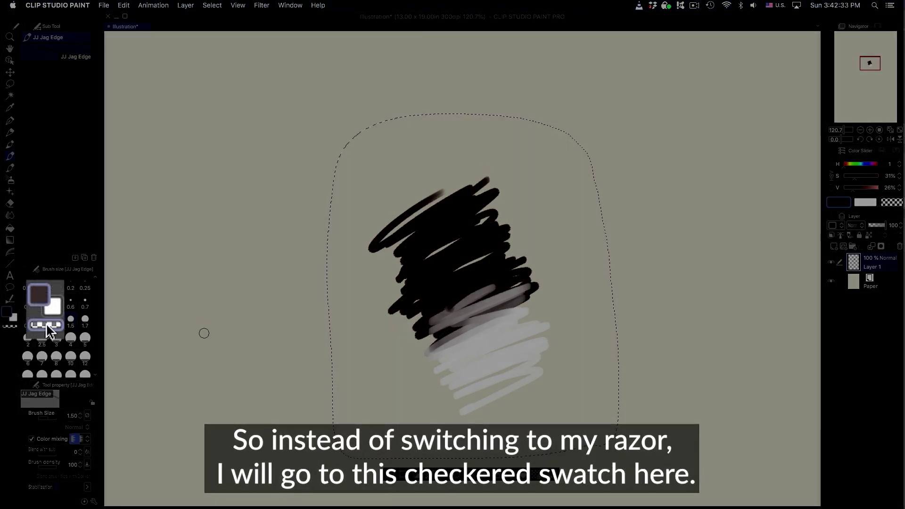
Step: Switch the JJ Jag Edge brush to the transparent color and erase strokes across the brown patch on Layer 1
{"action": "left_click", "coordinate": [9, 326]}
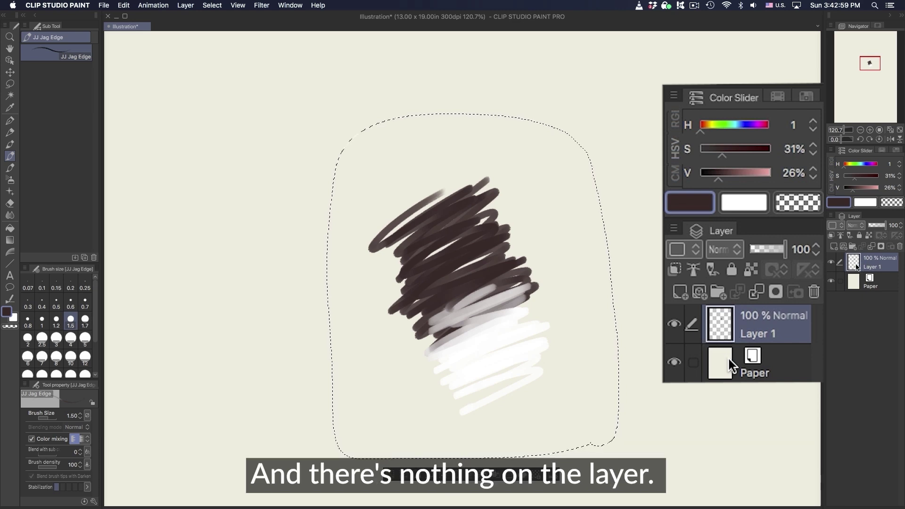
{"action": "left_click", "coordinate": [890, 288]}
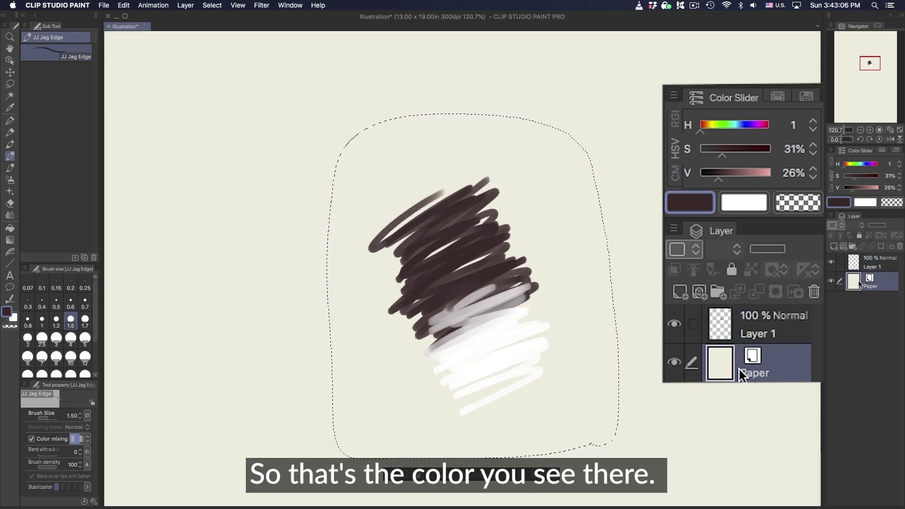
{"action": "left_click", "coordinate": [881, 263]}
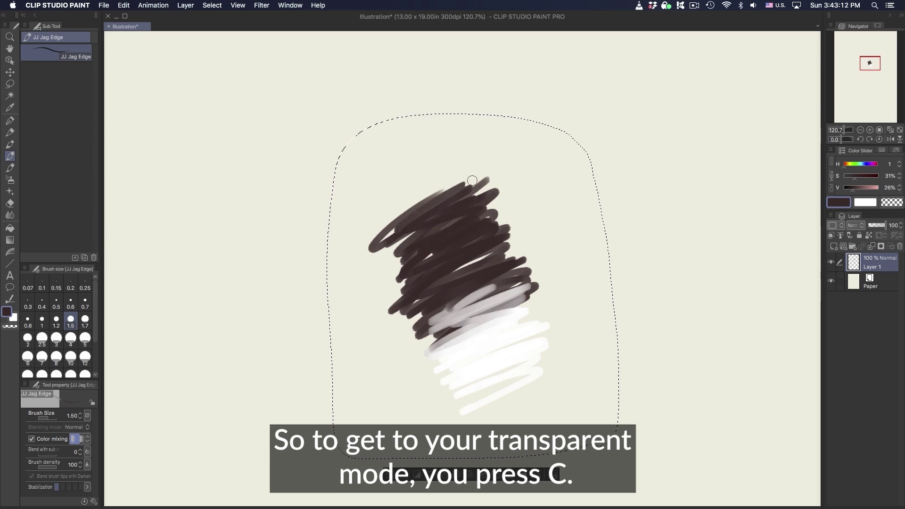
{"action": "key", "text": "c"}
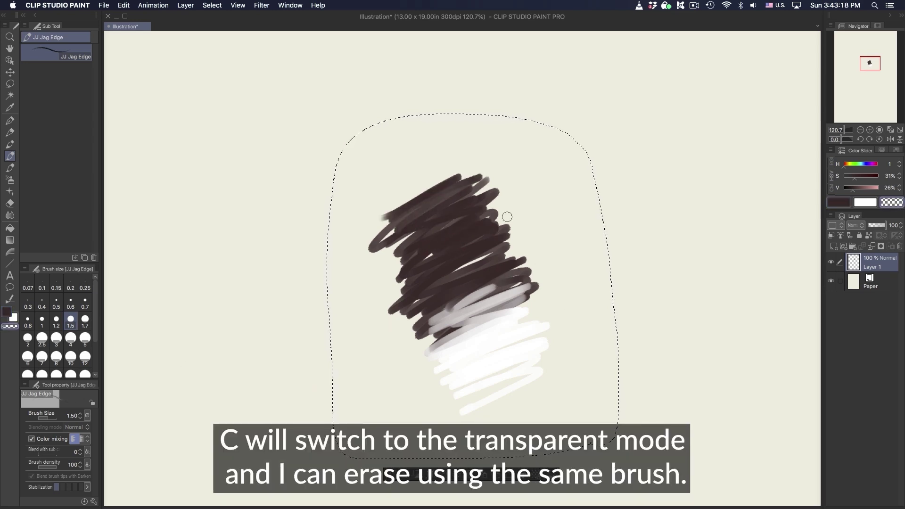
{"action": "mouse_move", "coordinate": [457, 229]}
{"action": "left_mouse_down"}
{"action": "mouse_move", "coordinate": [482, 175]}
{"action": "mouse_move", "coordinate": [437, 185]}
{"action": "mouse_move", "coordinate": [409, 231]}
{"action": "mouse_move", "coordinate": [432, 234]}
{"action": "mouse_move", "coordinate": [408, 299]}
{"action": "mouse_move", "coordinate": [456, 273]}
{"action": "mouse_move", "coordinate": [529, 256]}
{"action": "left_mouse_up"}
Step: Look through the Soft, Rough, Vector and Multiple layers erasers and return to the JJ Jag Edge brush
{"action": "key", "text": "e"}
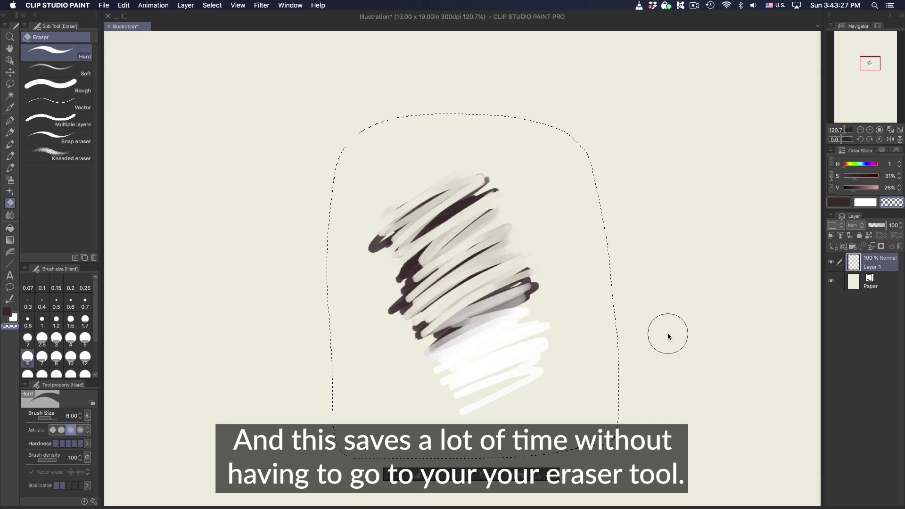
{"action": "left_click", "coordinate": [71, 70]}
{"action": "left_click", "coordinate": [71, 89]}
{"action": "left_click", "coordinate": [71, 105]}
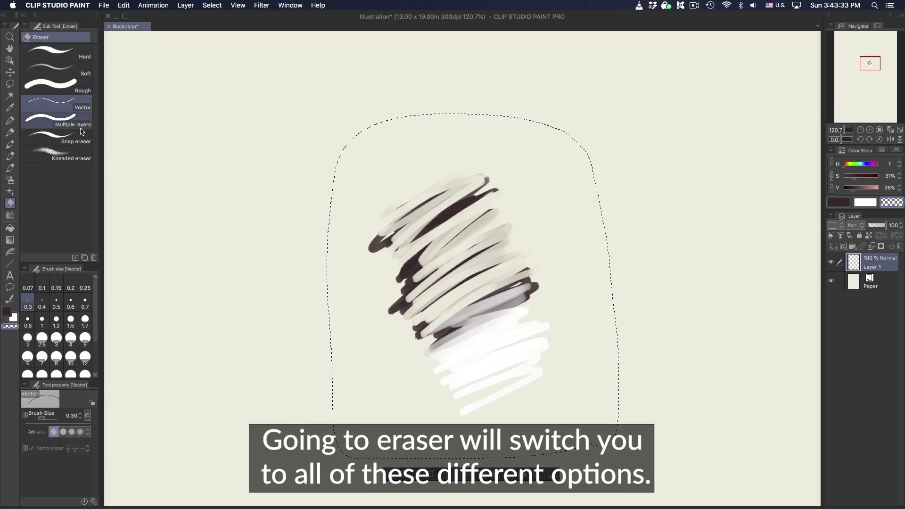
{"action": "left_click", "coordinate": [69, 122]}
{"action": "key", "text": "b"}
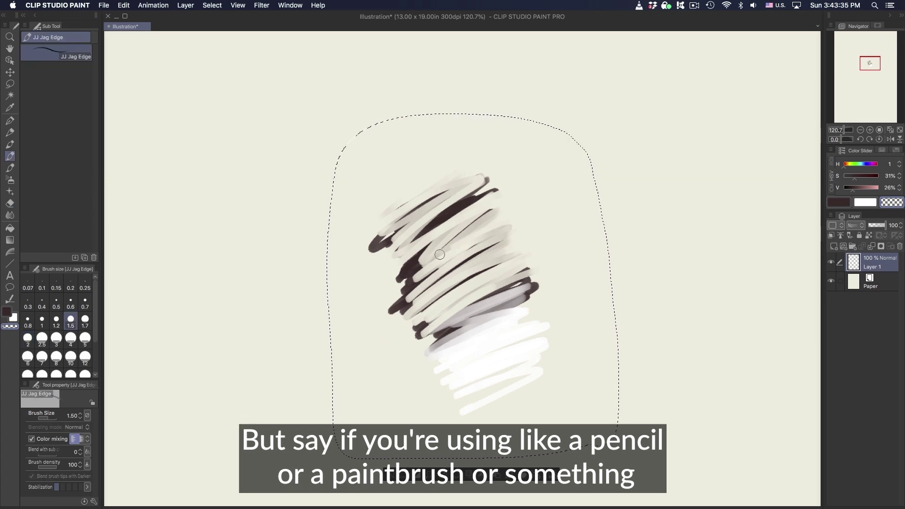
Step: Paint a dense brown patch above the erased strokes and erase through it with the same brush in transparent color
{"action": "left_click_drag", "start_coordinate": [484, 231], "coordinate": [417, 267]}
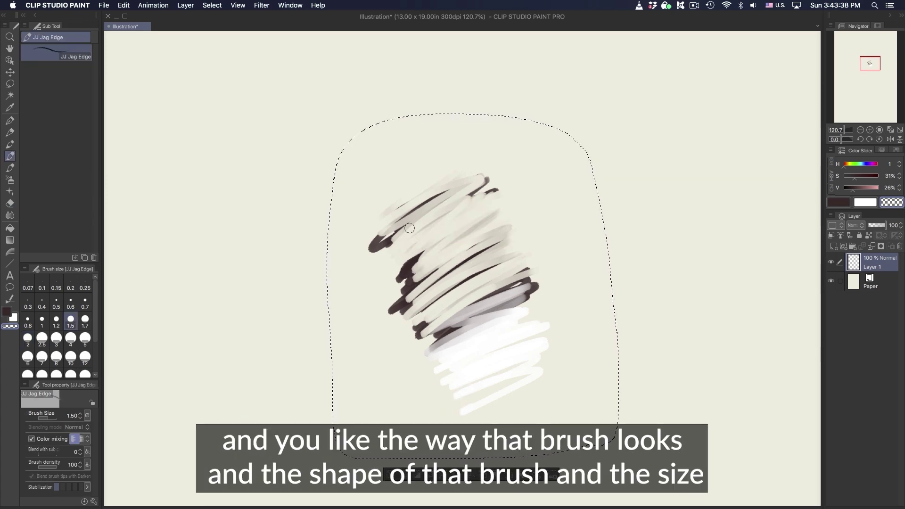
{"action": "key", "text": "c"}
{"action": "mouse_move", "coordinate": [451, 187]}
{"action": "left_mouse_down"}
{"action": "mouse_move", "coordinate": [378, 231]}
{"action": "mouse_move", "coordinate": [363, 198]}
{"action": "mouse_move", "coordinate": [426, 163]}
{"action": "mouse_move", "coordinate": [359, 198]}
{"action": "left_mouse_up"}
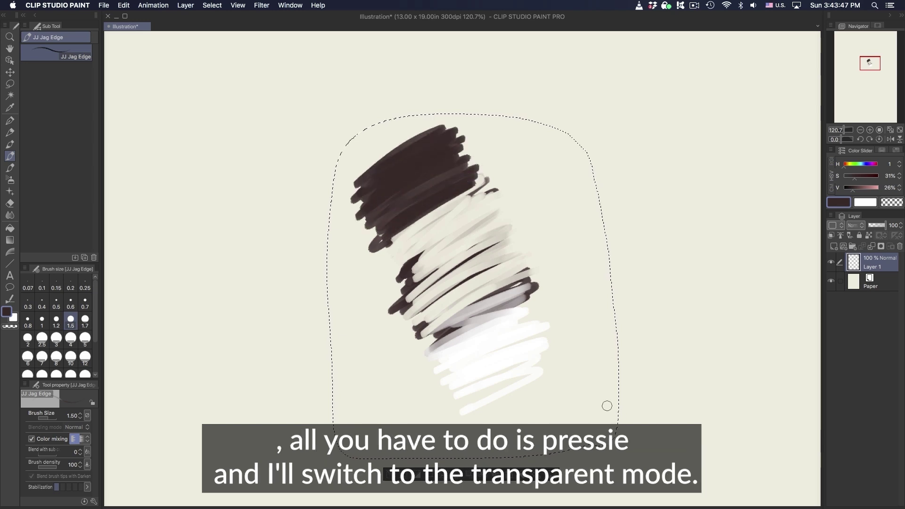
{"action": "key", "text": "c"}
{"action": "mouse_move", "coordinate": [450, 144]}
{"action": "left_mouse_down"}
{"action": "mouse_move", "coordinate": [471, 133]}
{"action": "mouse_move", "coordinate": [378, 238]}
{"action": "mouse_move", "coordinate": [363, 237]}
{"action": "mouse_move", "coordinate": [386, 204]}
{"action": "mouse_move", "coordinate": [380, 194]}
{"action": "mouse_move", "coordinate": [464, 135]}
{"action": "mouse_move", "coordinate": [358, 190]}
{"action": "left_mouse_up"}
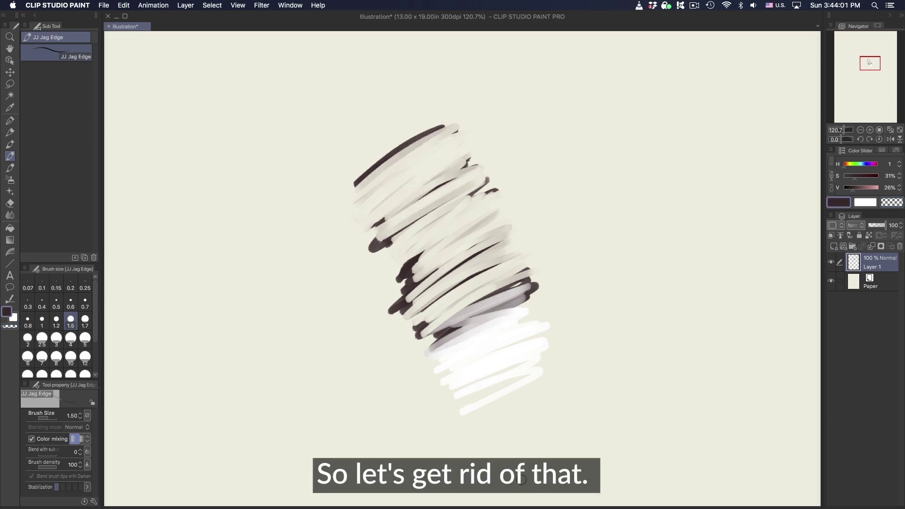
Step: Clear the test strokes and handwrite the heading "ESSENTIAL TOOLS" with the bullet "ERASING" on Layer 2, using the Calligraphy pen at size 2.5
{"action": "key", "text": "Delete"}
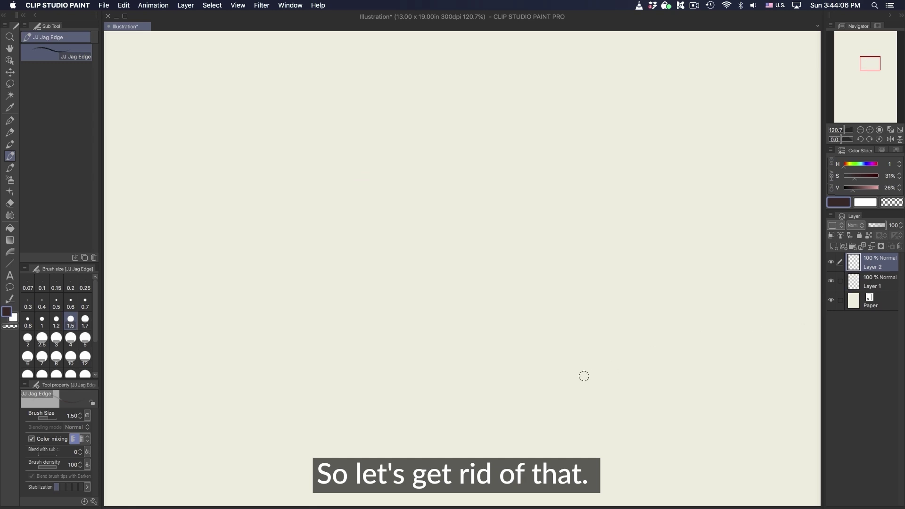
{"action": "key", "text": "b"}
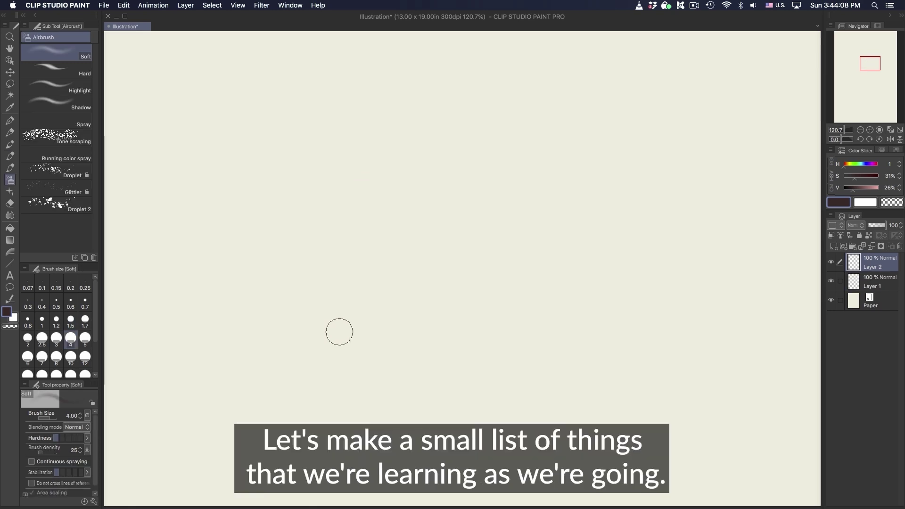
{"action": "key", "text": "p"}
{"action": "left_click_drag", "start_coordinate": [498, 83], "coordinate": [519, 73]}
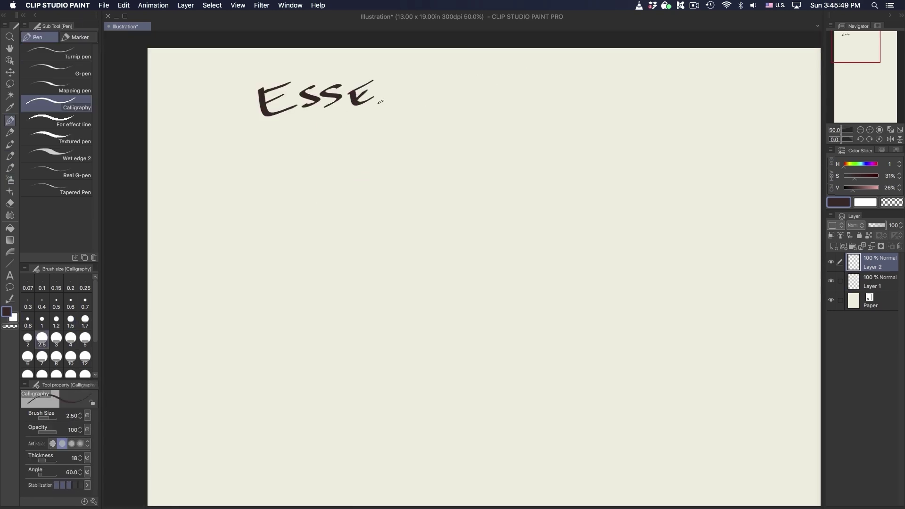
{"action": "left_click_drag", "start_coordinate": [618, 85], "coordinate": [609, 108]}
{"action": "mouse_move", "coordinate": [299, 141]}
{"action": "left_mouse_down"}
{"action": "mouse_move", "coordinate": [318, 161]}
{"action": "mouse_move", "coordinate": [318, 141]}
{"action": "left_mouse_up"}
{"action": "left_click_drag", "start_coordinate": [330, 145], "coordinate": [333, 163]}
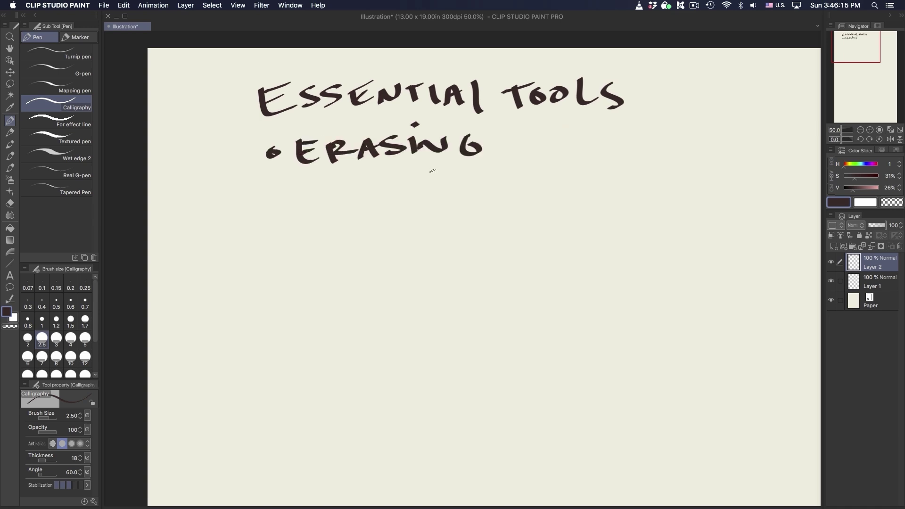
{"action": "left_click", "coordinate": [410, 128]}
Step: Handwrite a second bullet reading "ZOOMING IN/OUT" below the "ERASING" bullet
{"action": "mouse_move", "coordinate": [277, 201]}
{"action": "left_mouse_down"}
{"action": "mouse_move", "coordinate": [274, 211]}
{"action": "mouse_move", "coordinate": [324, 222]}
{"action": "mouse_move", "coordinate": [364, 207]}
{"action": "left_mouse_up"}
{"action": "left_click_drag", "start_coordinate": [369, 213], "coordinate": [427, 198]}
{"action": "mouse_move", "coordinate": [441, 208]}
{"action": "left_mouse_down"}
{"action": "mouse_move", "coordinate": [493, 195]}
{"action": "mouse_move", "coordinate": [532, 200]}
{"action": "left_mouse_up"}
{"action": "left_click_drag", "start_coordinate": [542, 201], "coordinate": [564, 185]}
{"action": "left_click_drag", "start_coordinate": [587, 170], "coordinate": [572, 210]}
{"action": "left_click_drag", "start_coordinate": [596, 182], "coordinate": [595, 183]}
{"action": "left_click_drag", "start_coordinate": [616, 182], "coordinate": [635, 181]}
{"action": "left_click_drag", "start_coordinate": [634, 178], "coordinate": [663, 172]}
{"action": "left_click_drag", "start_coordinate": [653, 175], "coordinate": [656, 197]}
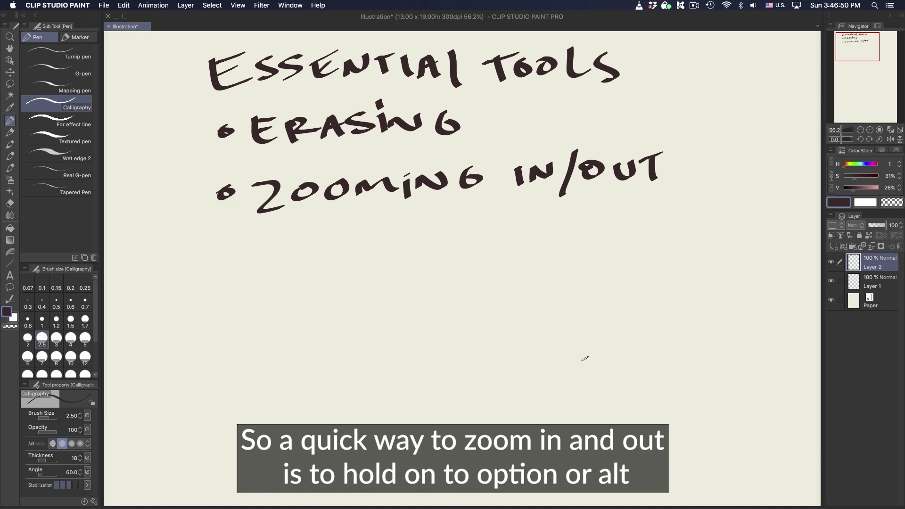
Step: Practice zooming around the handwritten list, going out to 12.5% and back in to 100%
{"action": "key", "text": "alt+space"}
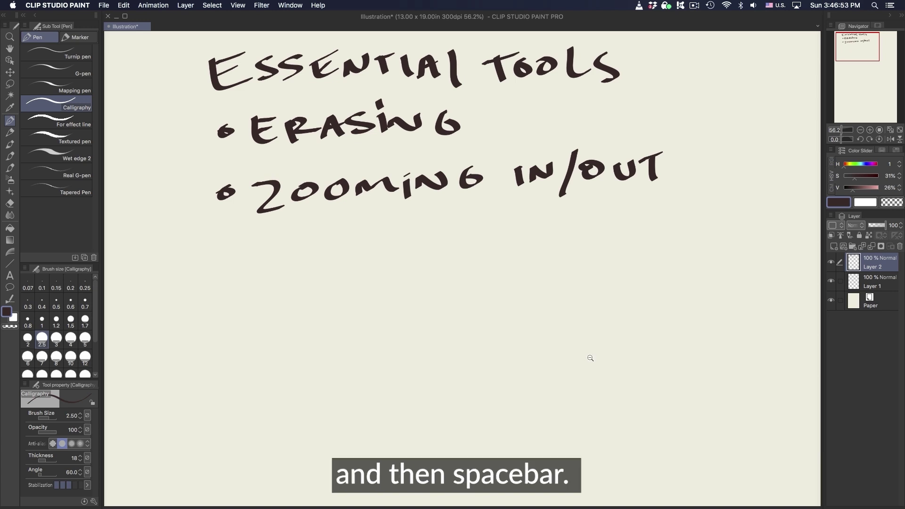
{"action": "left_click_drag", "start_coordinate": [417, 326], "coordinate": [482, 277]}
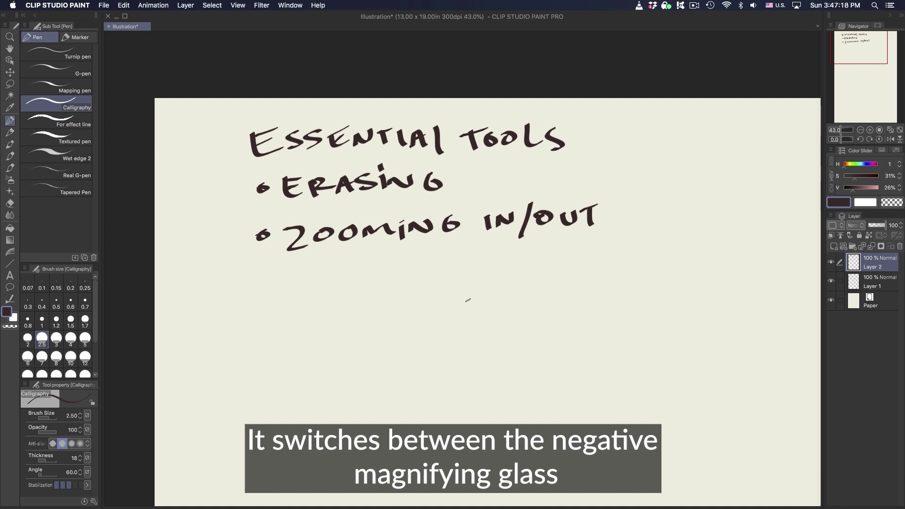
{"action": "left_click_drag", "start_coordinate": [463, 286], "coordinate": [485, 282]}
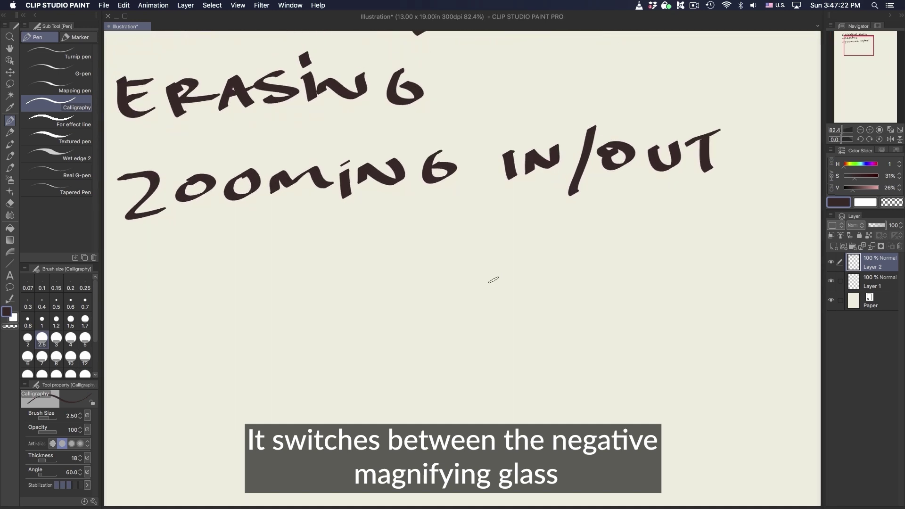
{"action": "left_click", "coordinate": [495, 284], "text": "alt"}
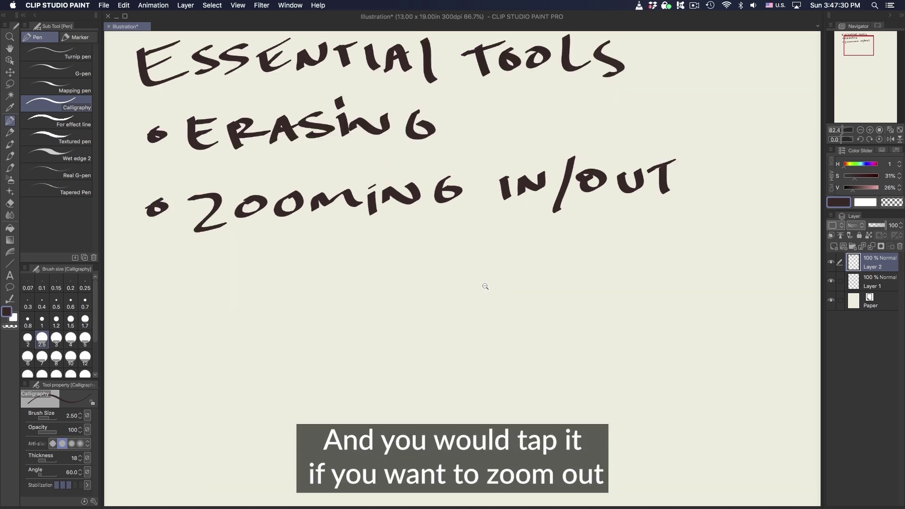
{"action": "left_click", "coordinate": [496, 284], "text": "alt"}
{"action": "left_click", "coordinate": [495, 284], "text": "alt"}
{"action": "left_click", "coordinate": [496, 283], "text": "alt"}
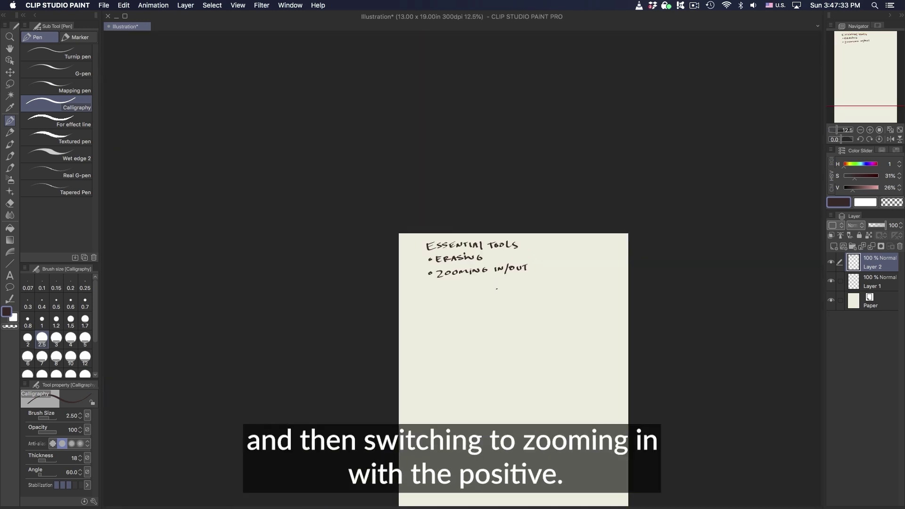
{"action": "left_click", "coordinate": [495, 290], "text": "ctrl"}
{"action": "left_click", "coordinate": [494, 290], "text": "ctrl"}
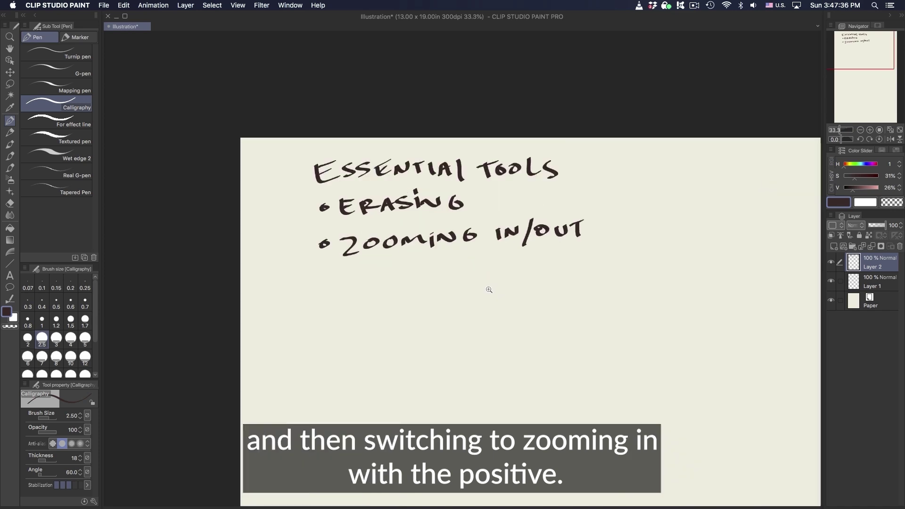
{"action": "left_click", "coordinate": [489, 290], "text": "ctrl"}
{"action": "left_click", "coordinate": [488, 292], "text": "ctrl"}
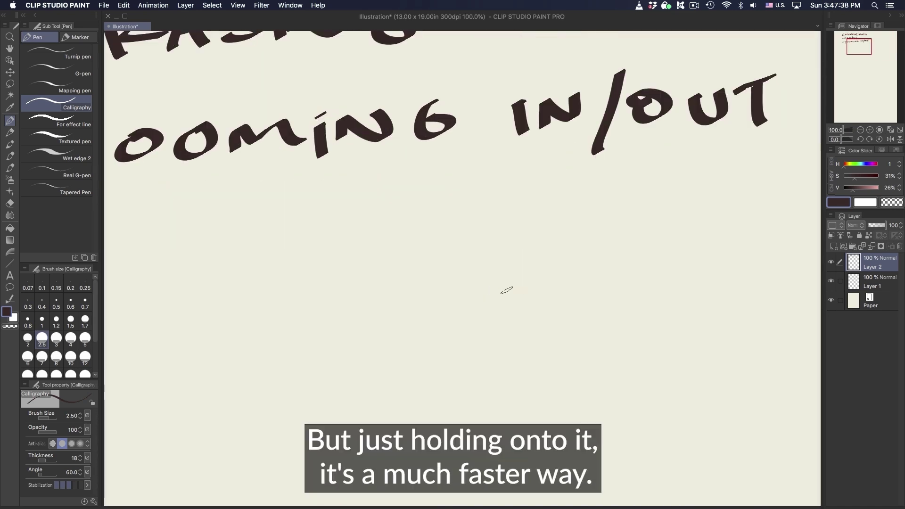
Step: Handwrite a third bullet reading "MANAGING CANVAS" below the "ZOOMING IN/OUT" bullet
{"action": "left_click_drag", "start_coordinate": [502, 292], "coordinate": [549, 281]}
{"action": "left_click_drag", "start_coordinate": [548, 281], "coordinate": [611, 357]}
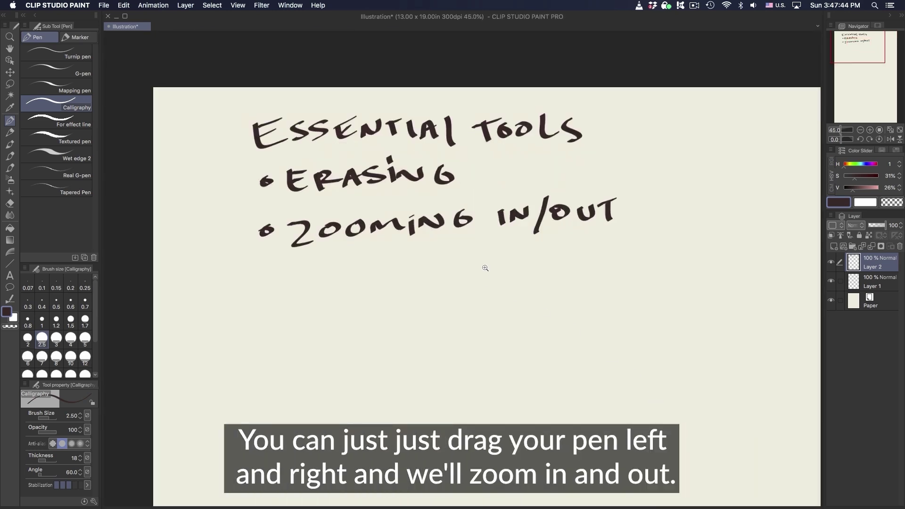
{"action": "left_click_drag", "start_coordinate": [486, 268], "coordinate": [447, 264]}
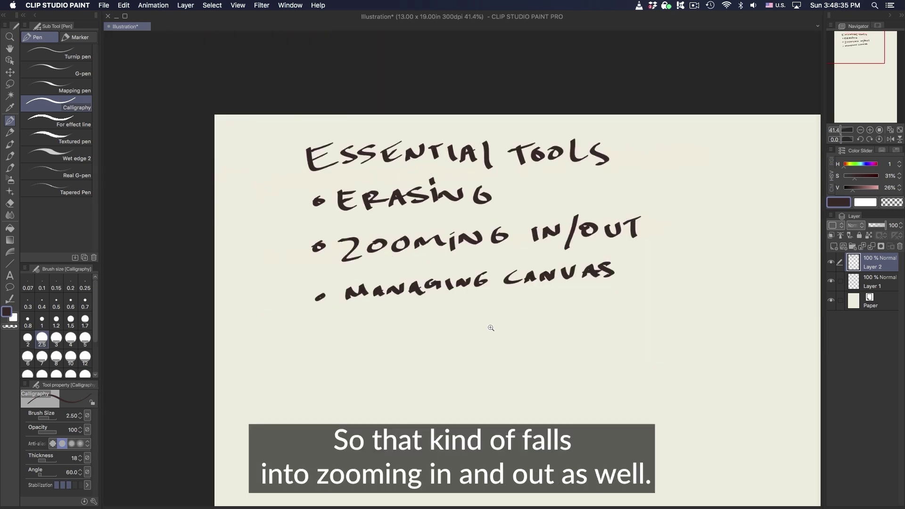
Step: Practice moving the canvas around with the temporary Hand tool and zooming in on parts of the list
{"action": "scroll", "coordinate": [404, 283], "scroll_direction": "up", "scroll_amount": 2}
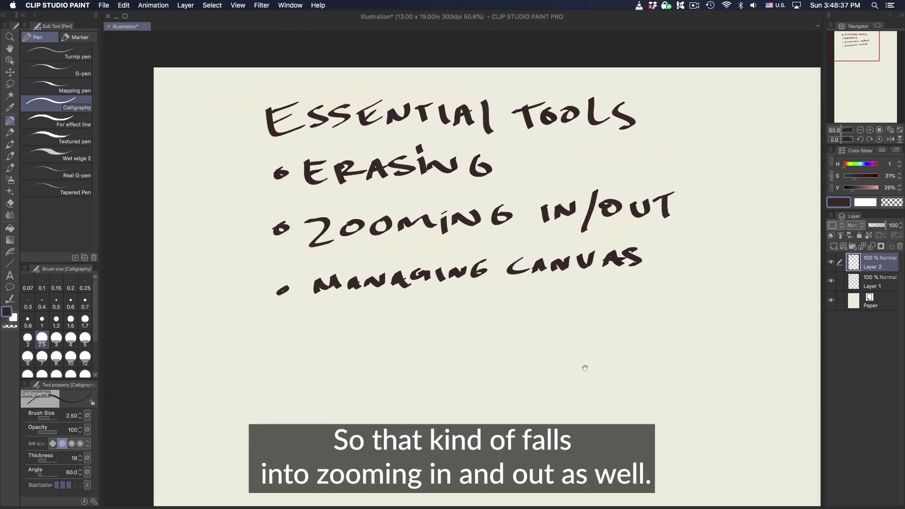
{"action": "left_click_drag", "start_coordinate": [588, 367], "coordinate": [563, 259]}
{"action": "left_click_drag", "start_coordinate": [505, 386], "coordinate": [426, 330]}
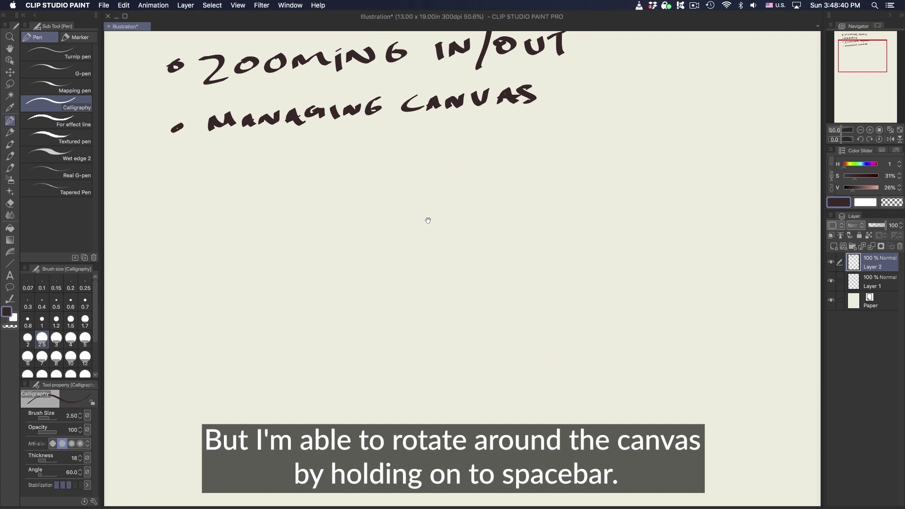
{"action": "left_click_drag", "start_coordinate": [508, 283], "coordinate": [544, 397]}
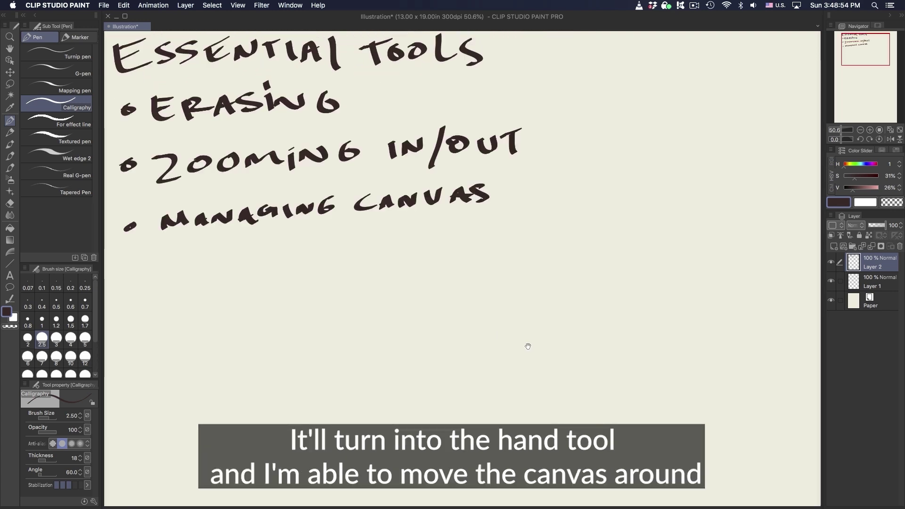
{"action": "left_click_drag", "start_coordinate": [500, 219], "coordinate": [540, 242]}
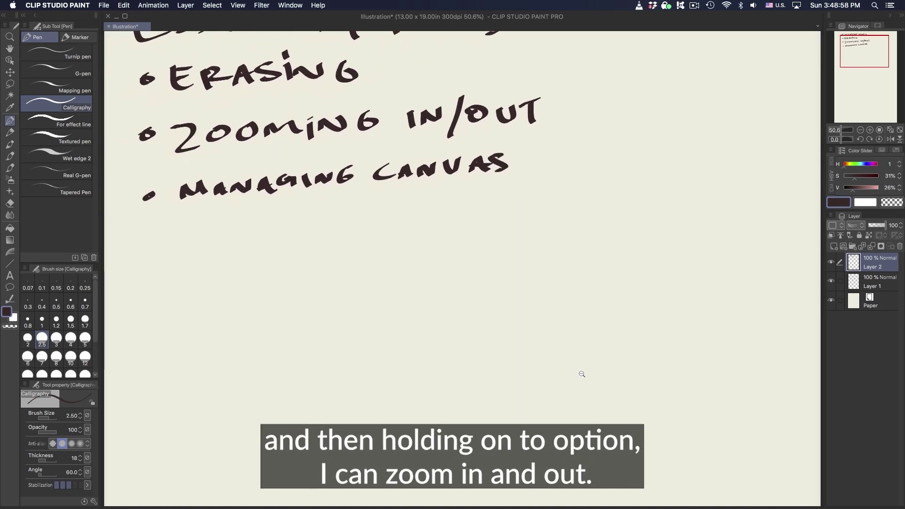
{"action": "left_click_drag", "start_coordinate": [583, 374], "coordinate": [576, 402]}
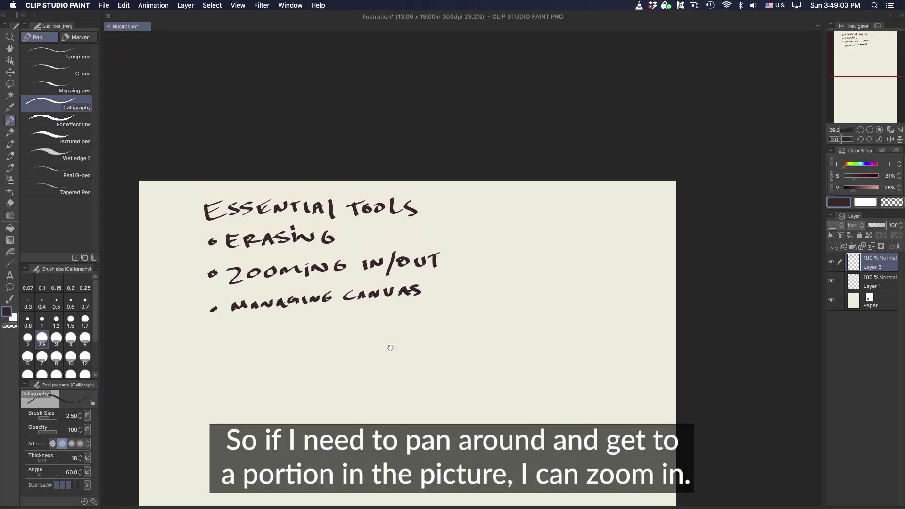
{"action": "left_click_drag", "start_coordinate": [391, 348], "coordinate": [429, 360]}
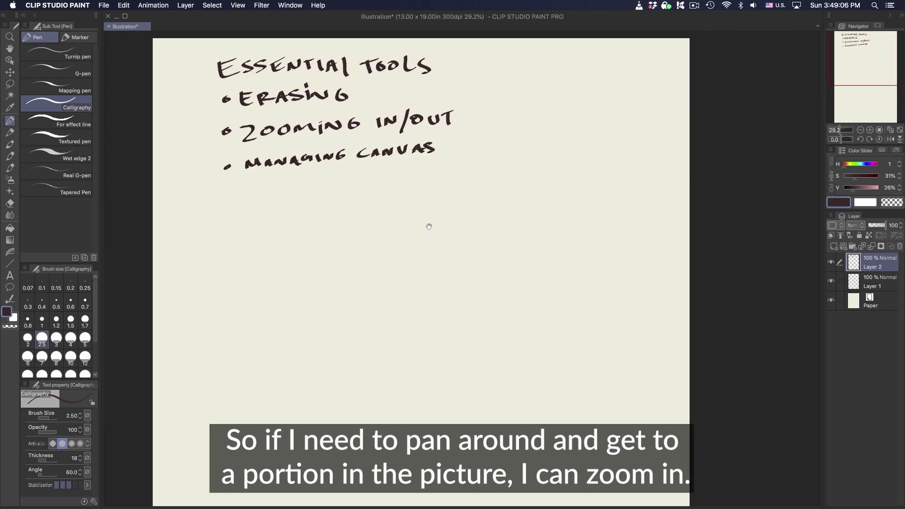
{"action": "scroll", "coordinate": [421, 232], "scroll_direction": "up", "scroll_amount": 5}
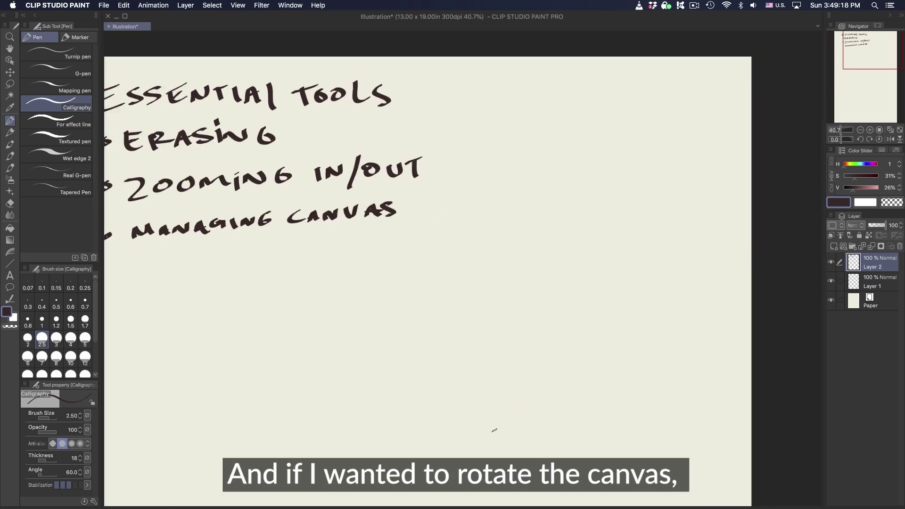